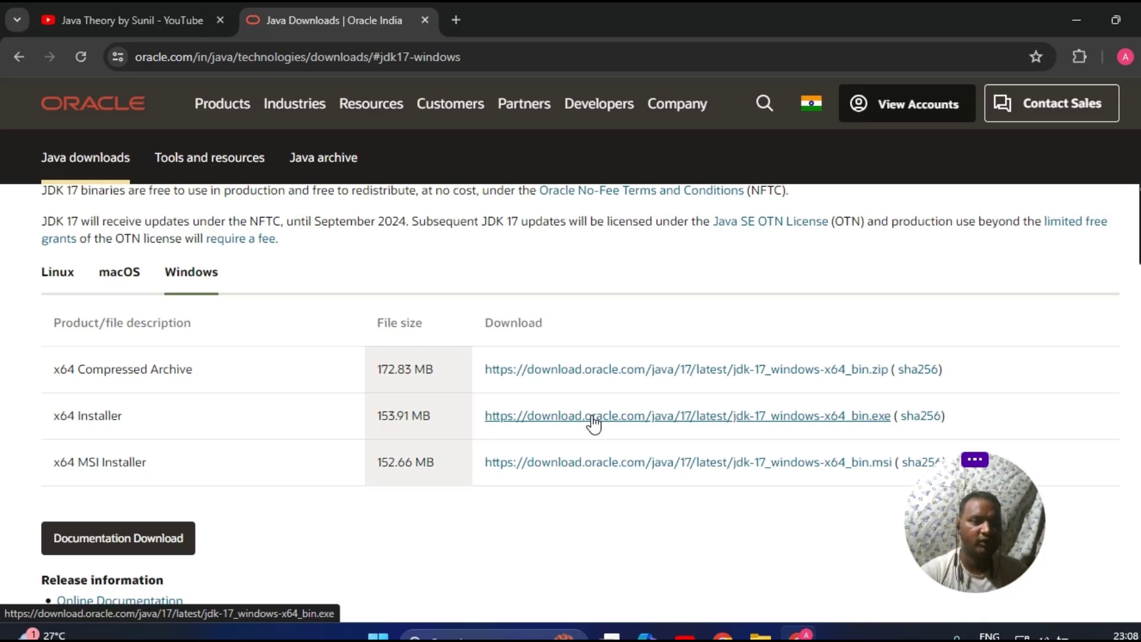
Download the JDK 17 x64 Installer for Windows from Oracle and open the Downloads folder in File Explorer.
click(593, 416)
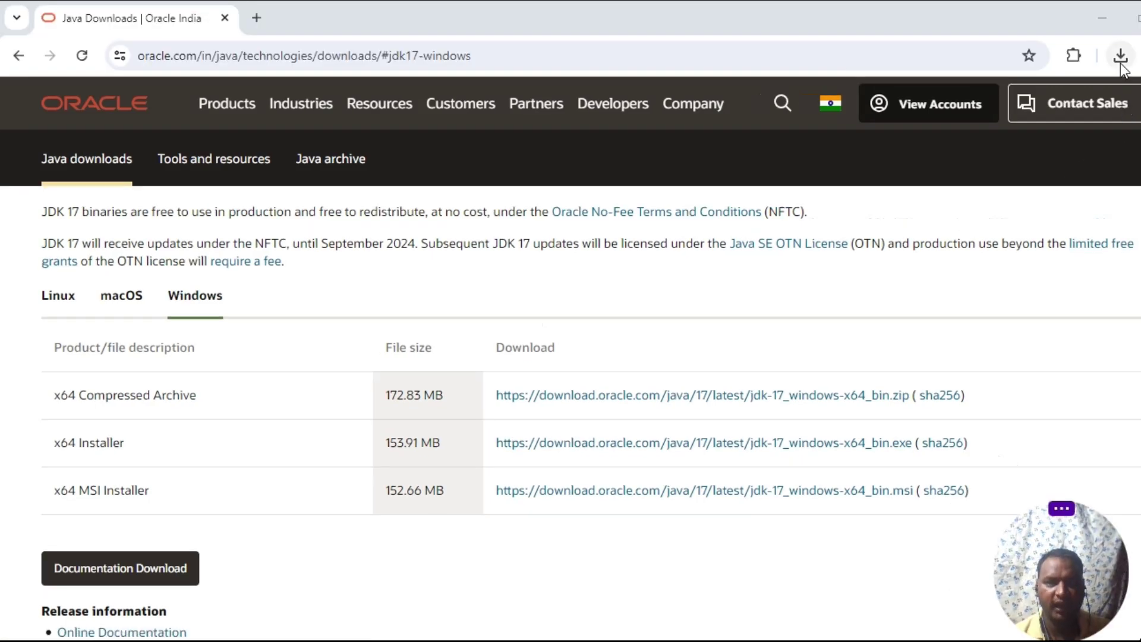
click(1121, 58)
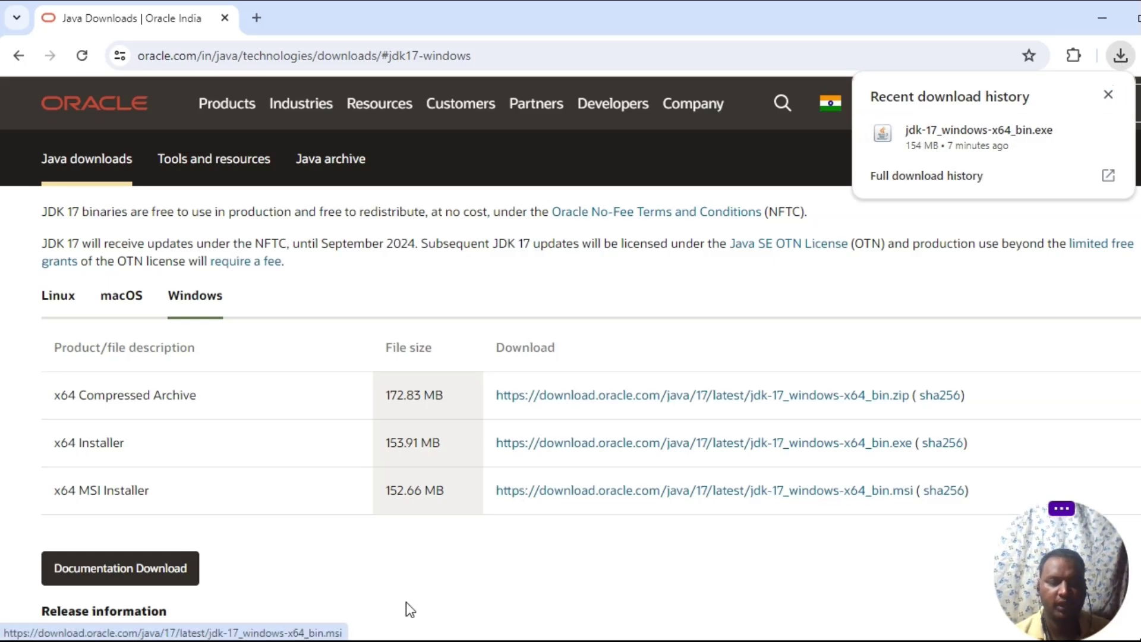
click(399, 639)
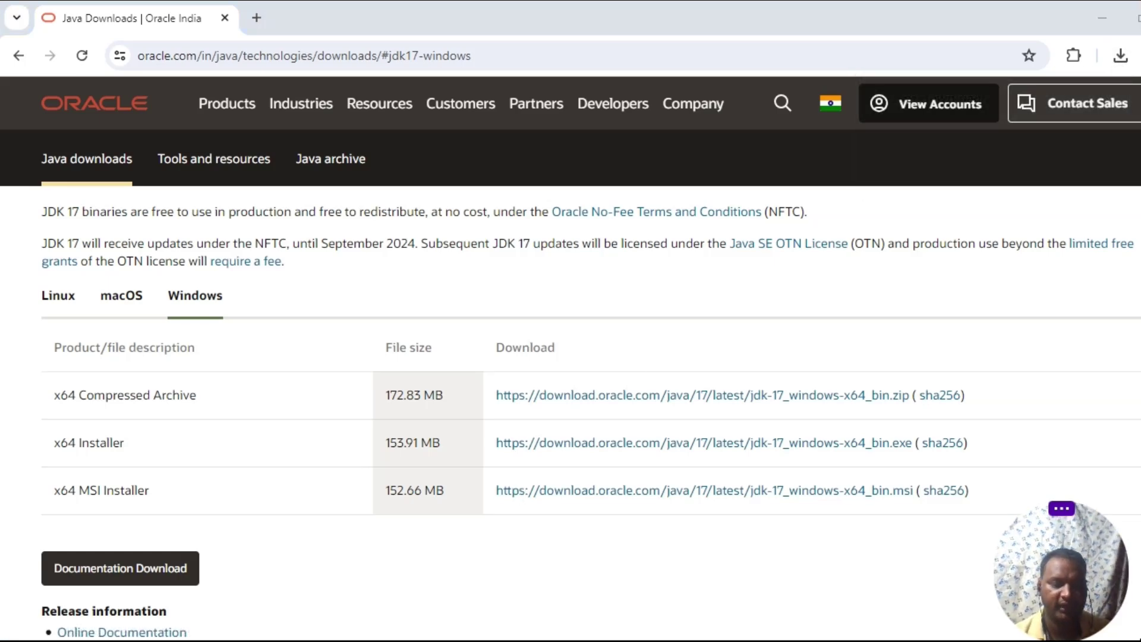
click(988, 13)
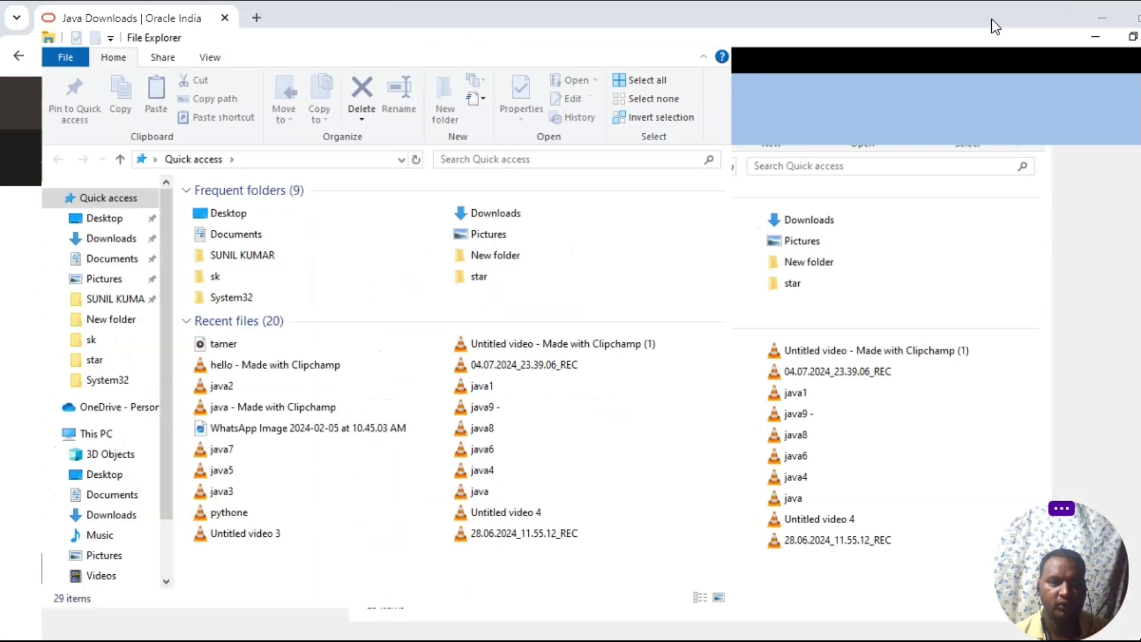
click(94, 517)
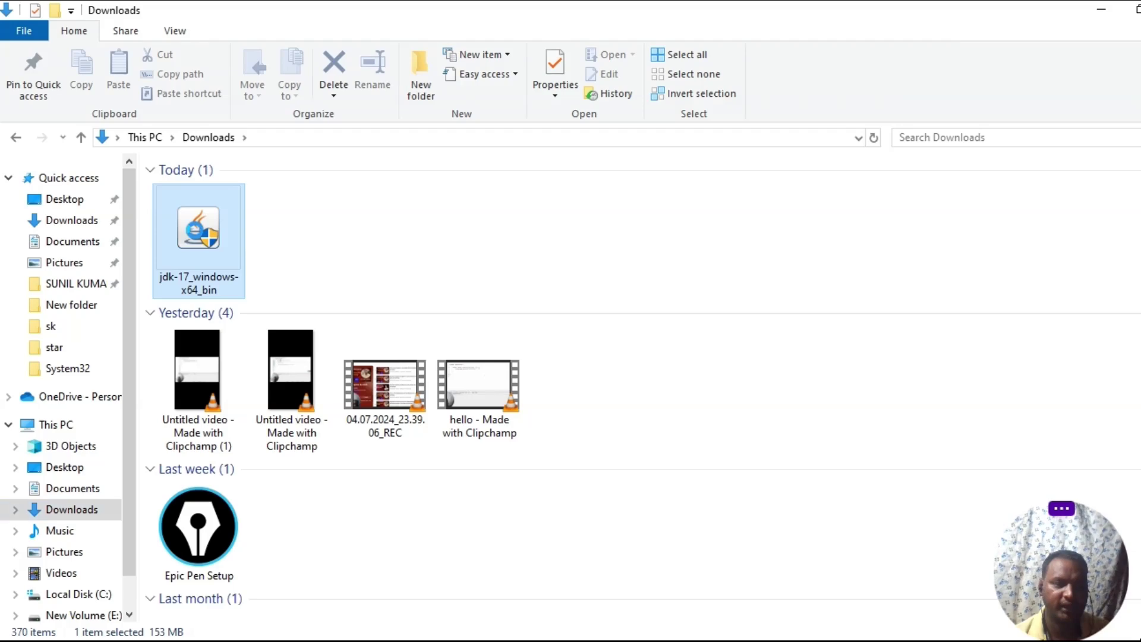
Run the jdk-17_windows-x64_bin installer as administrator and install the JDK to C:\Program Files\Java\jdk-17\.
right_click(198, 238)
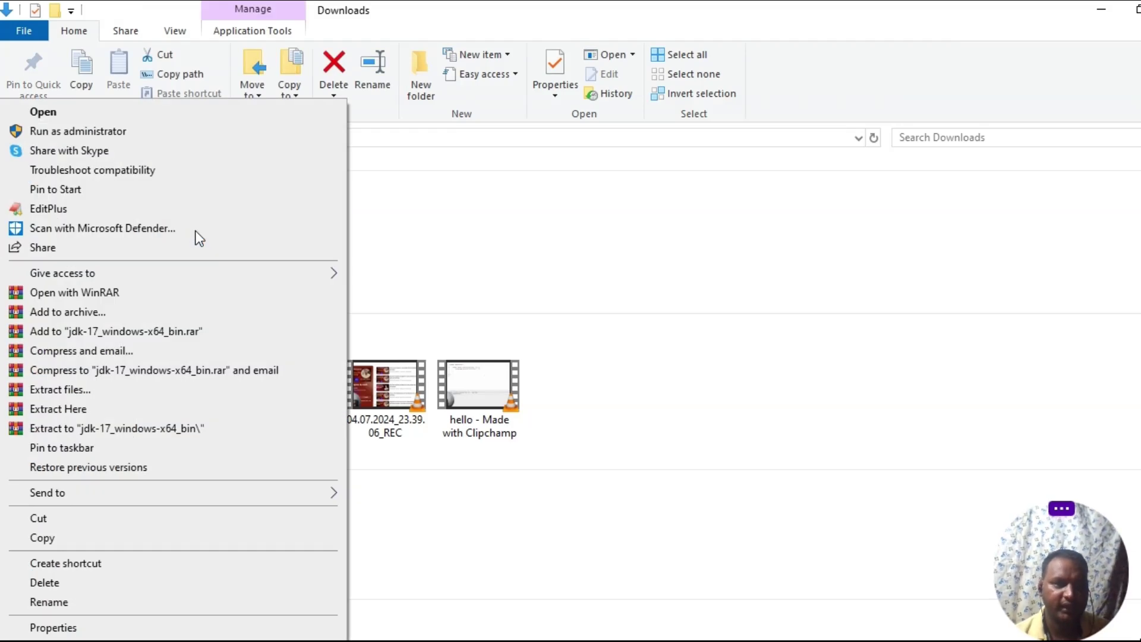
click(110, 135)
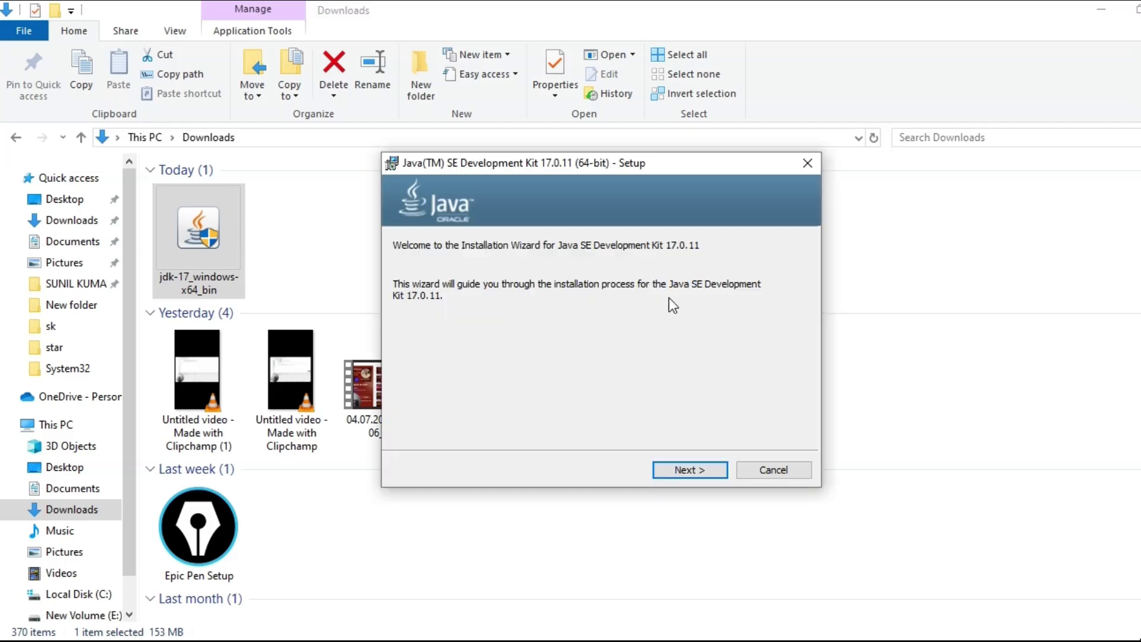
click(691, 470)
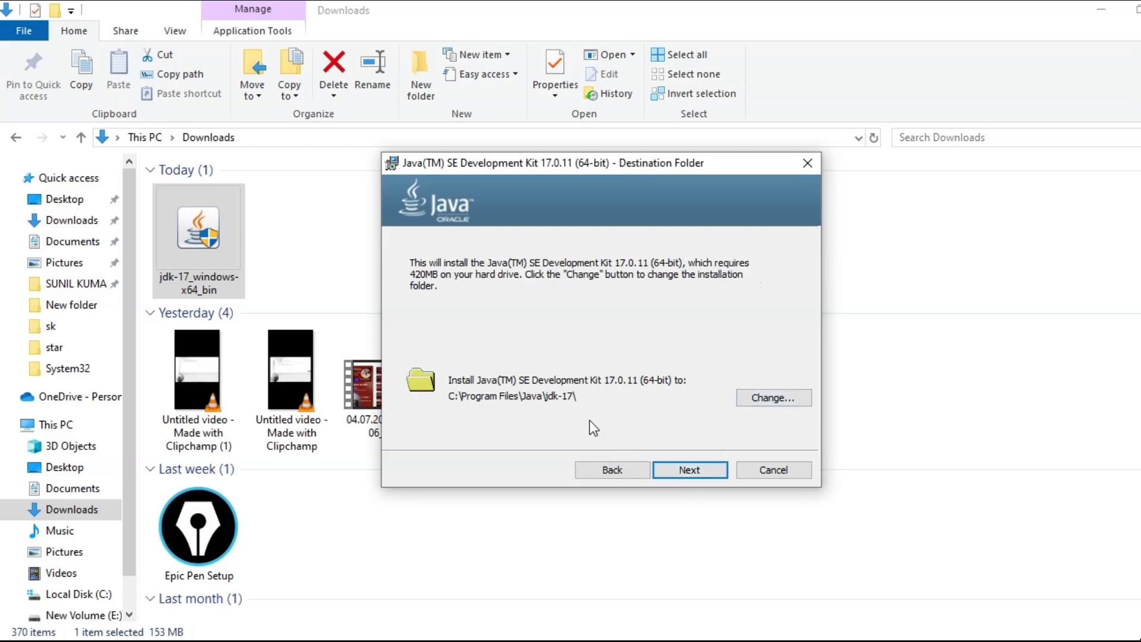
click(686, 477)
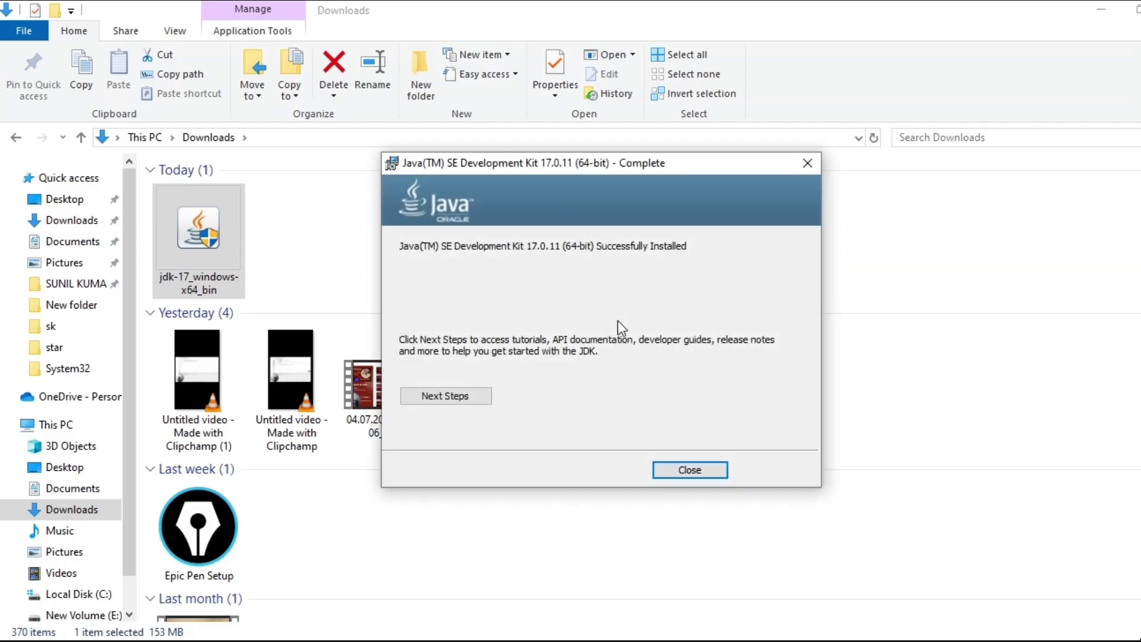
click(714, 469)
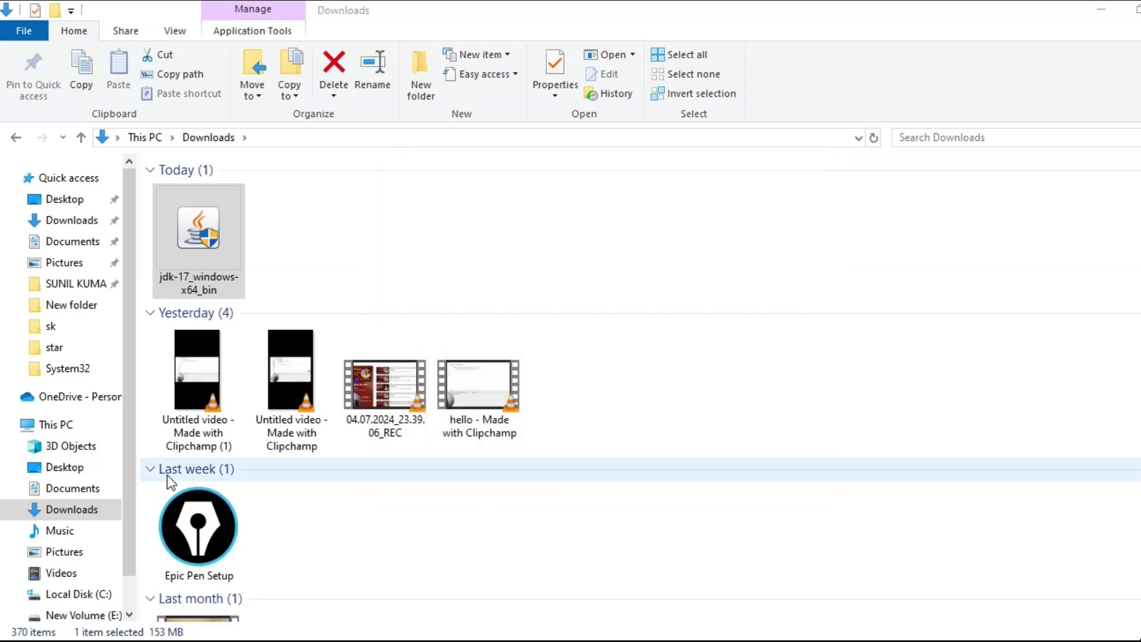
Open the folder C:\Program Files\Java\jdk-17\bin on the local disk.
click(58, 430)
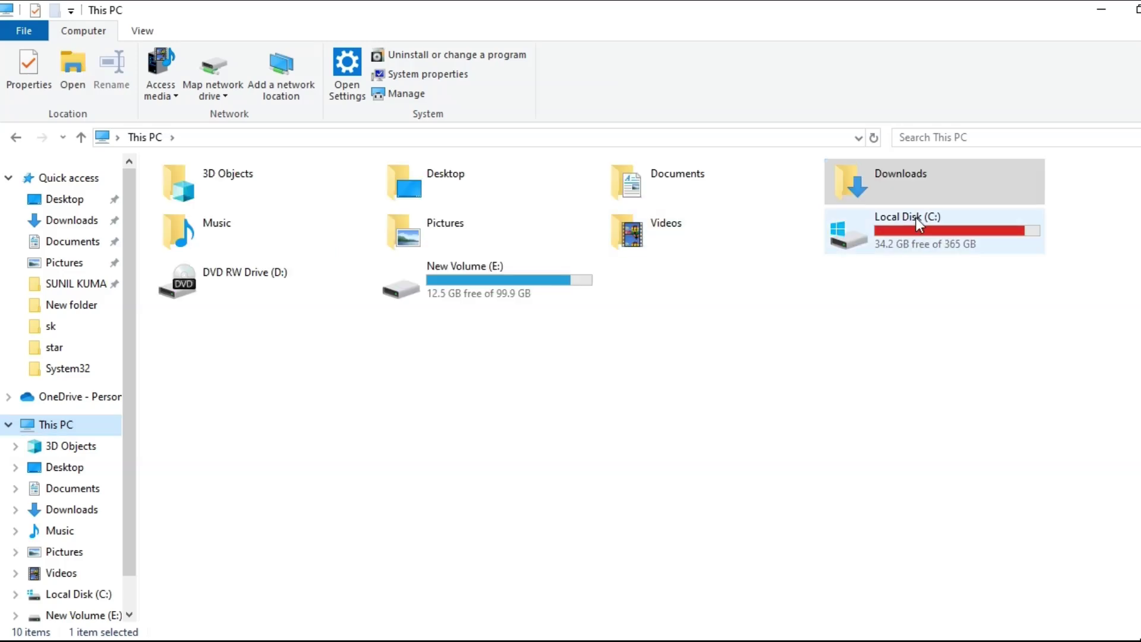
click(920, 219)
double_click(920, 217)
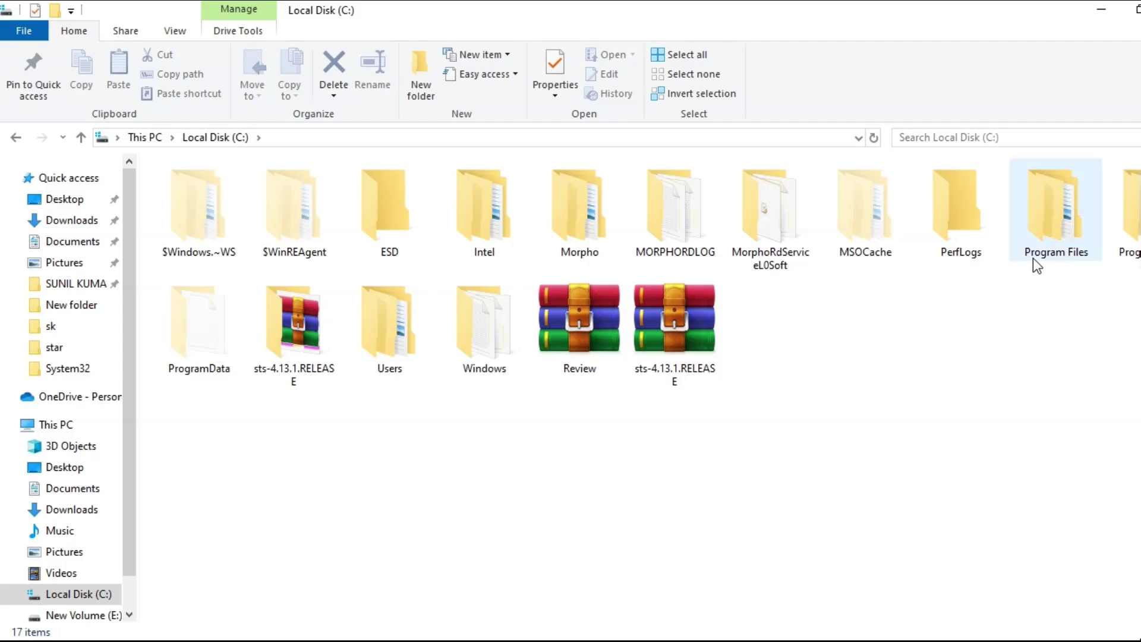
double_click(1046, 219)
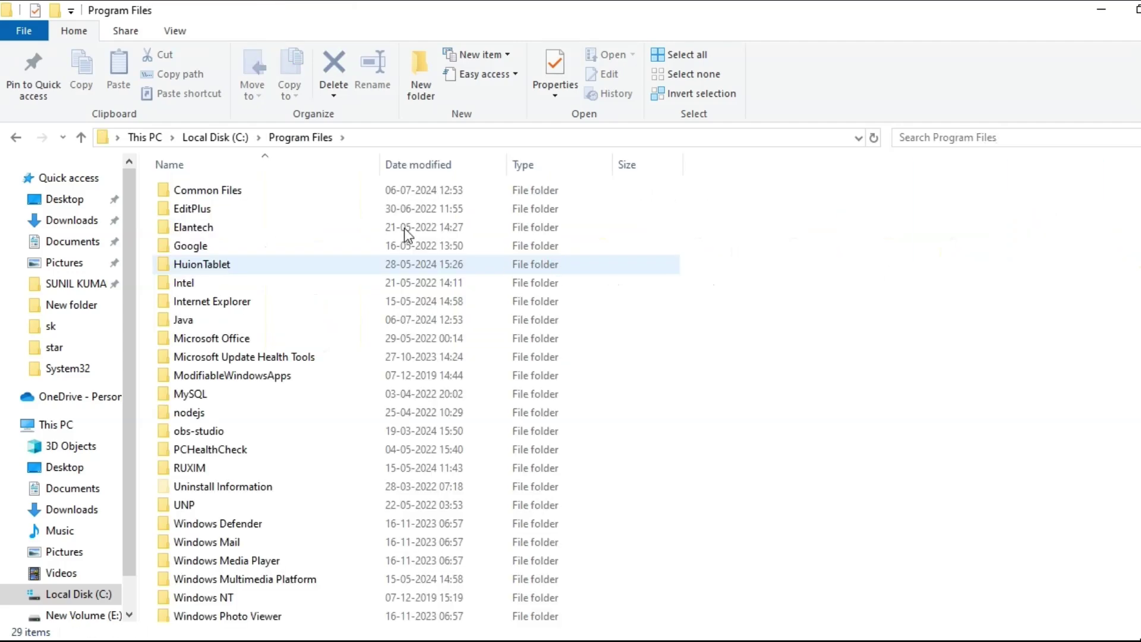
double_click(189, 322)
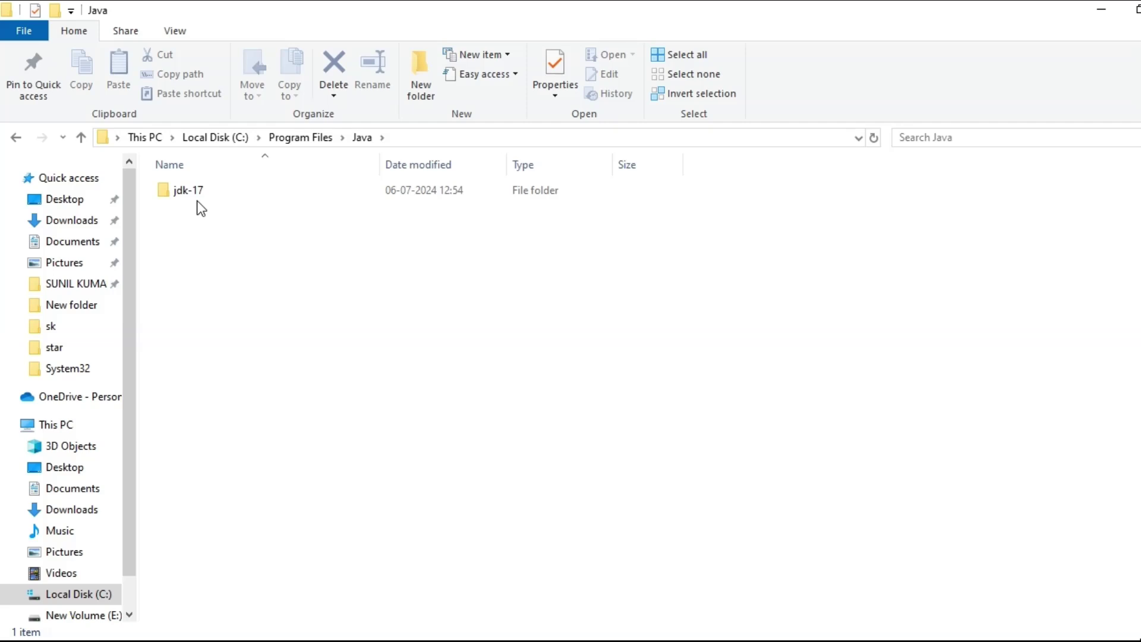
double_click(191, 196)
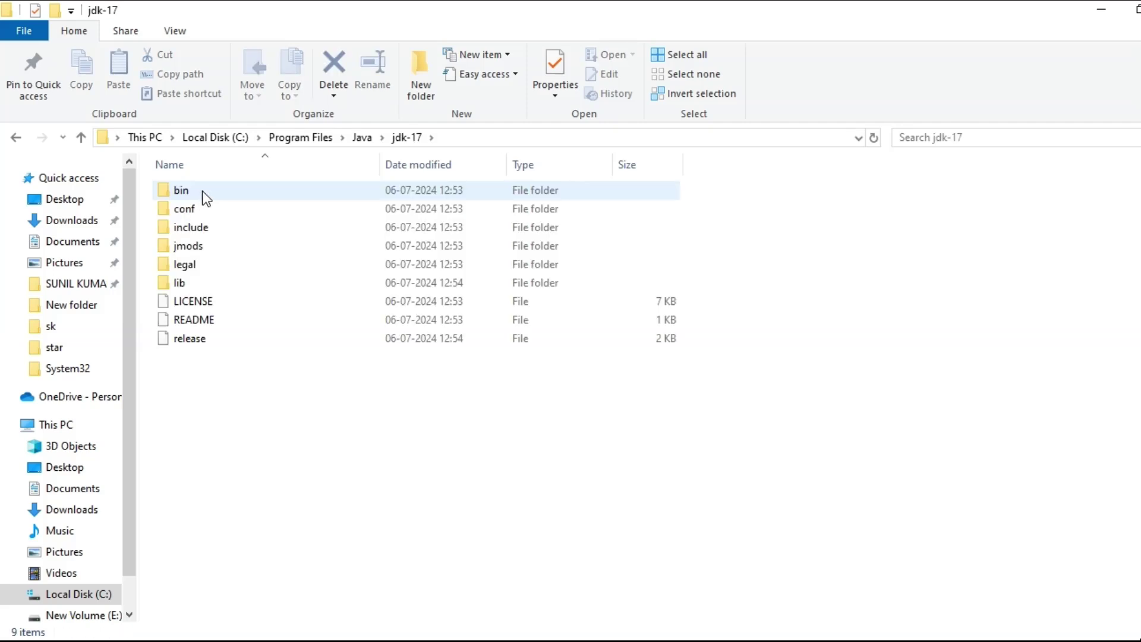
double_click(205, 190)
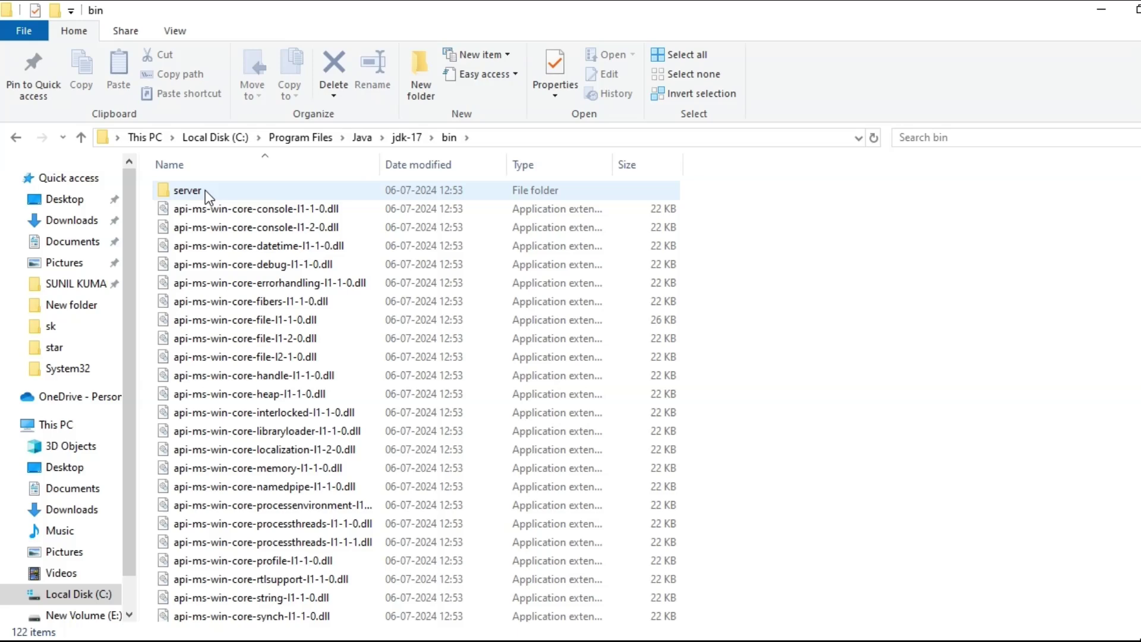
Locate the javac application in the bin folder and copy the folder's path.
scroll(1010, 197, down, 10)
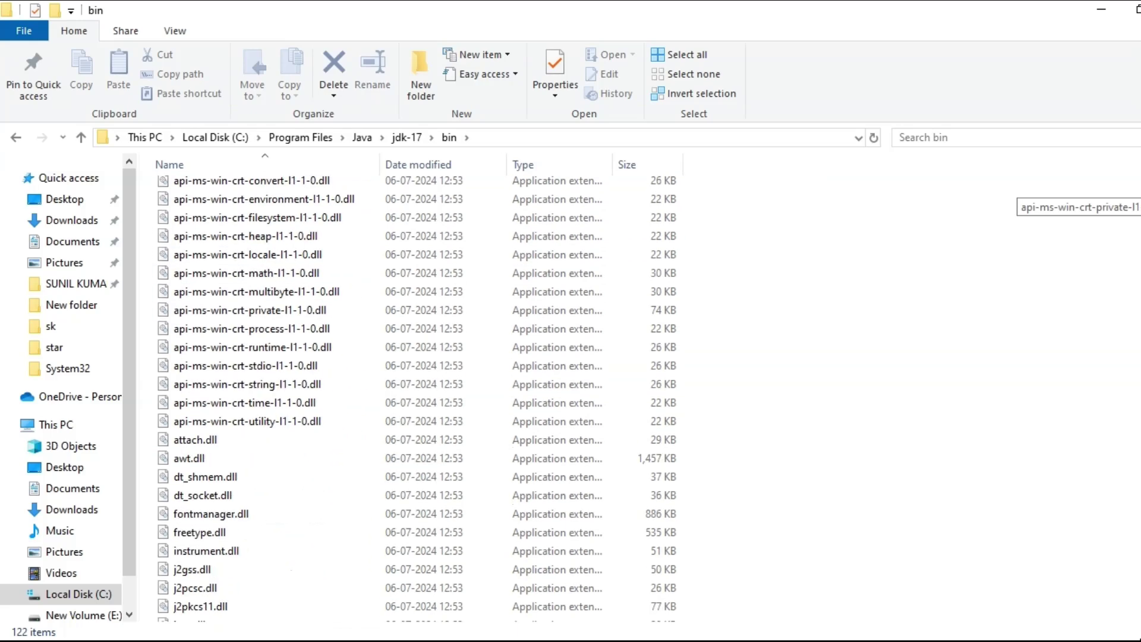
scroll(1011, 196, down, 7)
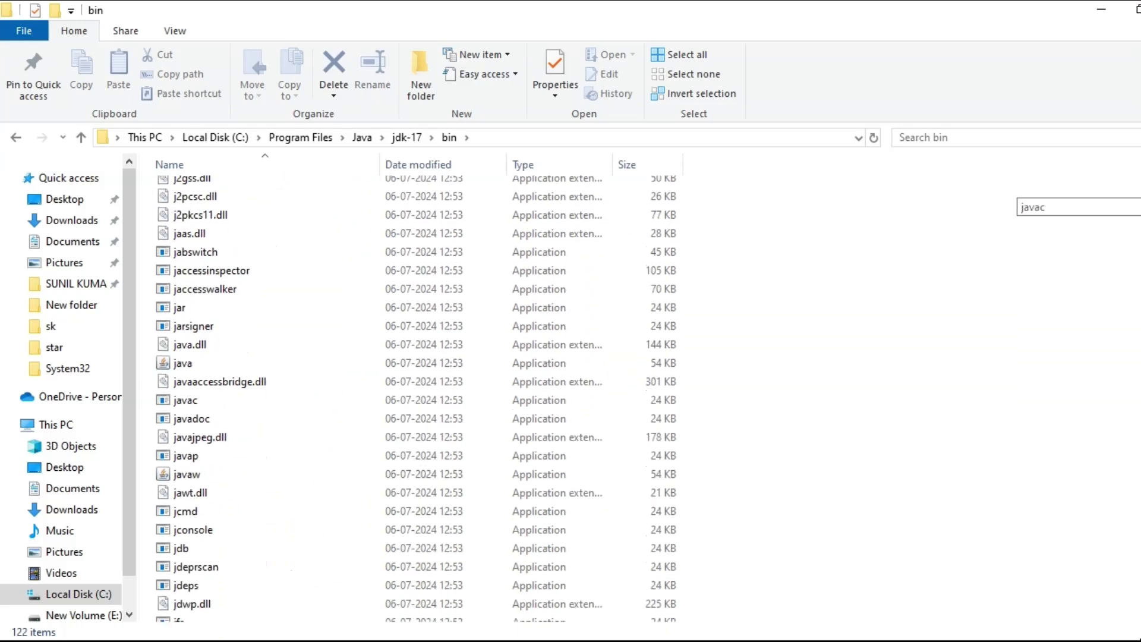
click(193, 406)
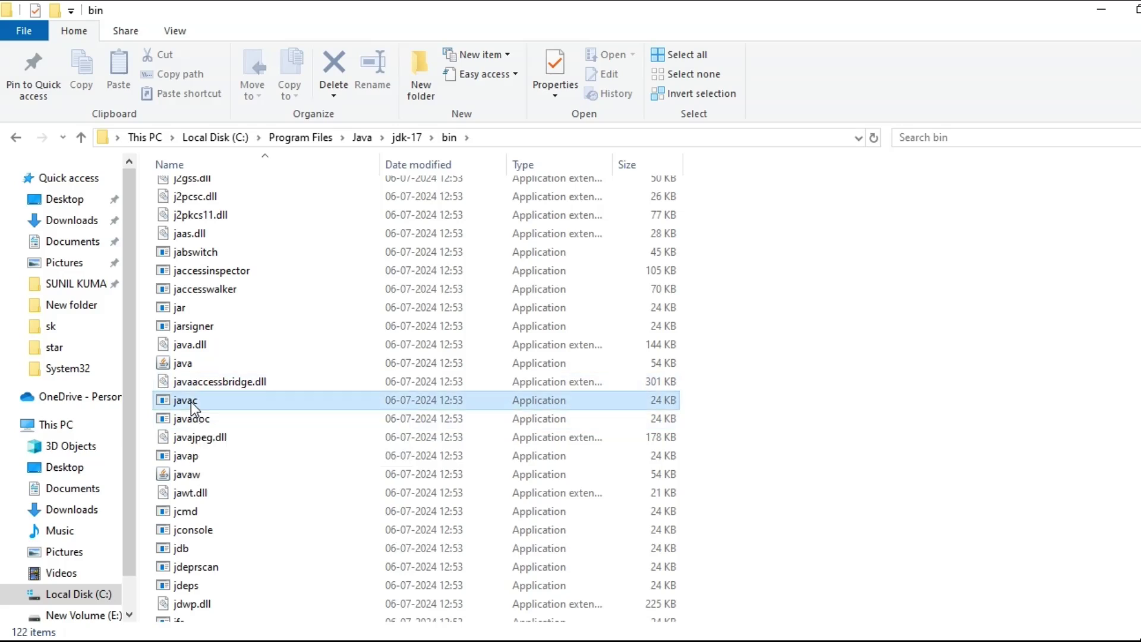
click(509, 136)
key(ctrl+c)
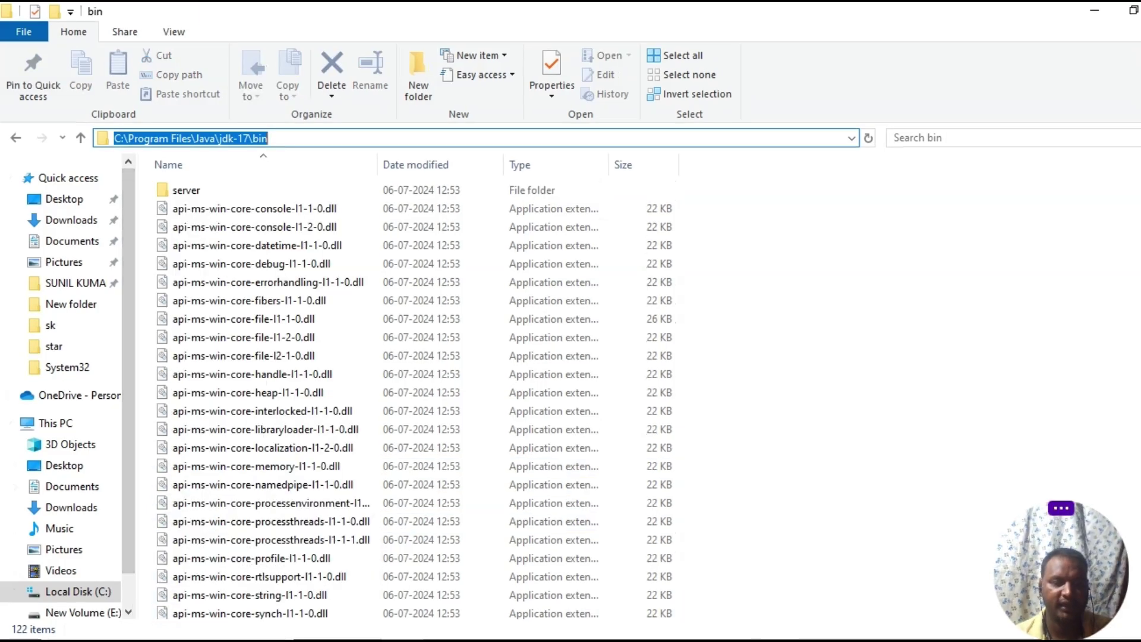
Search Windows for the account's environment variable settings and open them.
text(cmd)
key(Return)
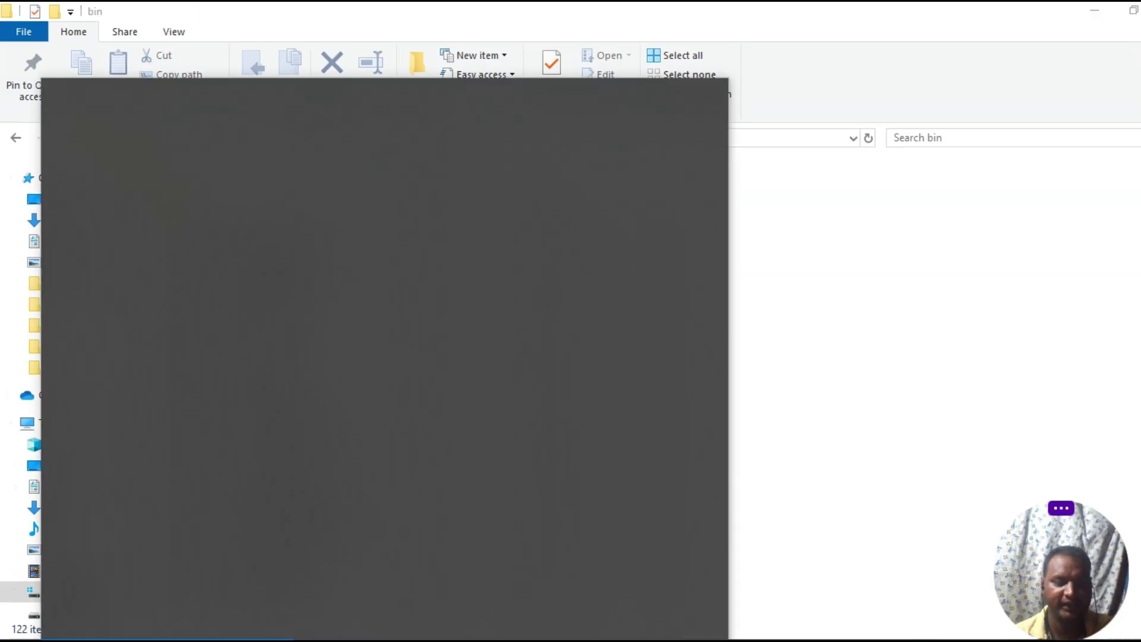
text(edi)
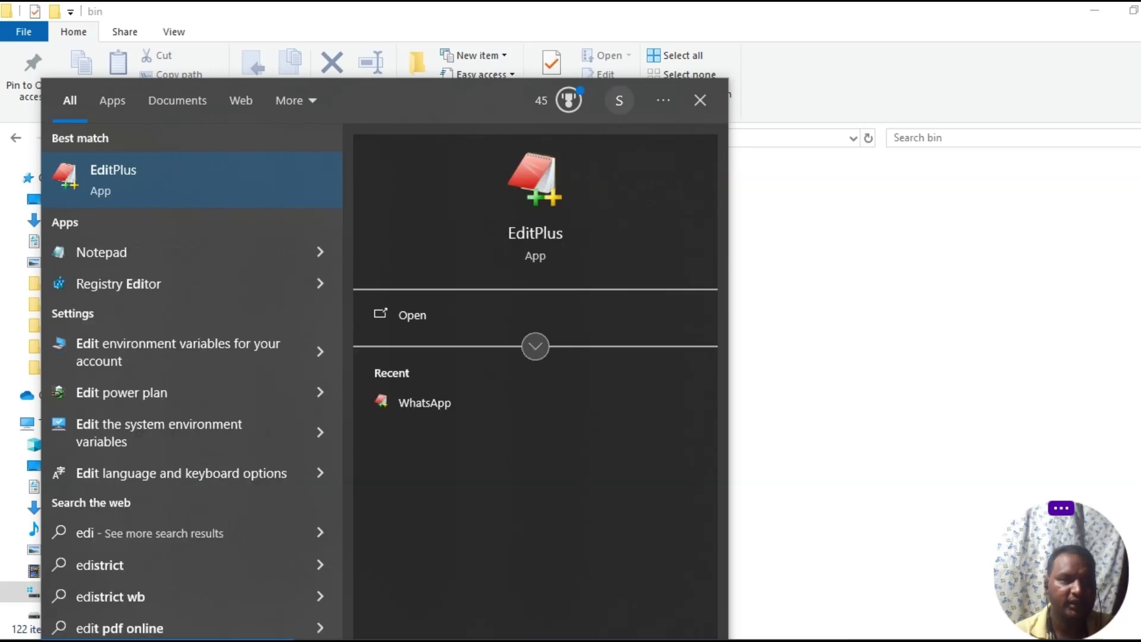
click(228, 357)
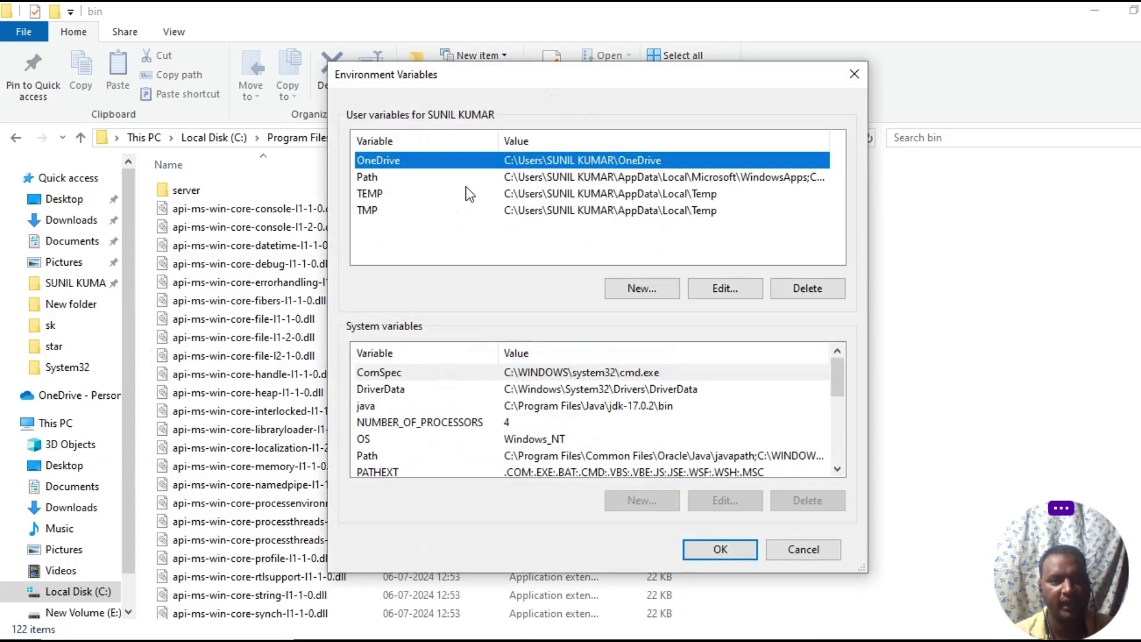
Add C:\Program Files\Java\jdk-17\bin as a new entry in the user Path variable and save the environment variables.
click(553, 177)
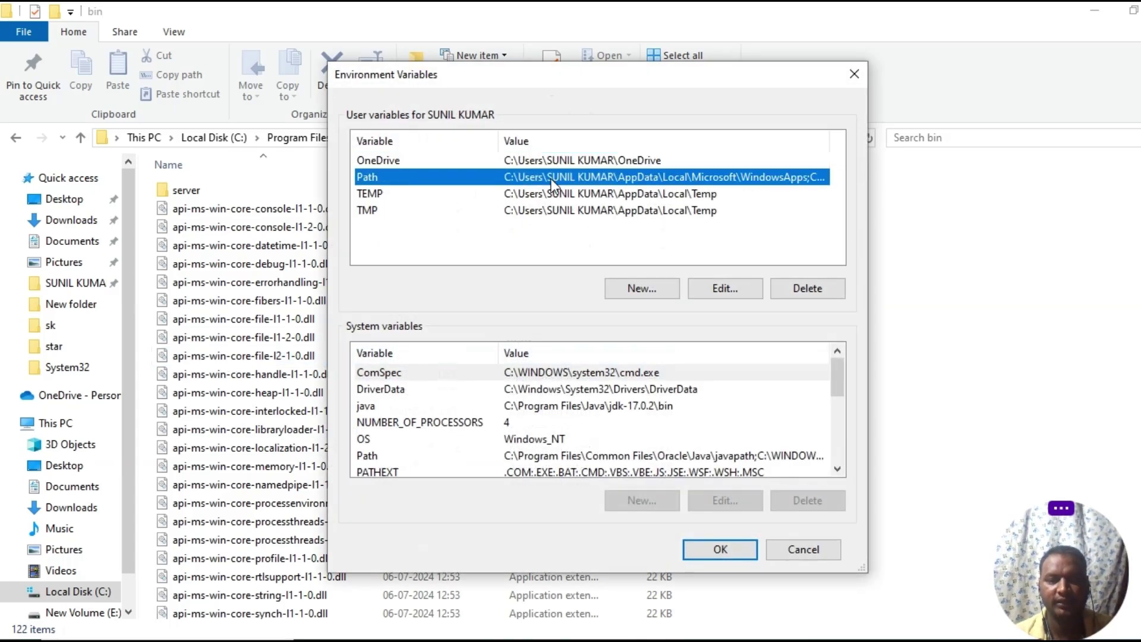
click(708, 287)
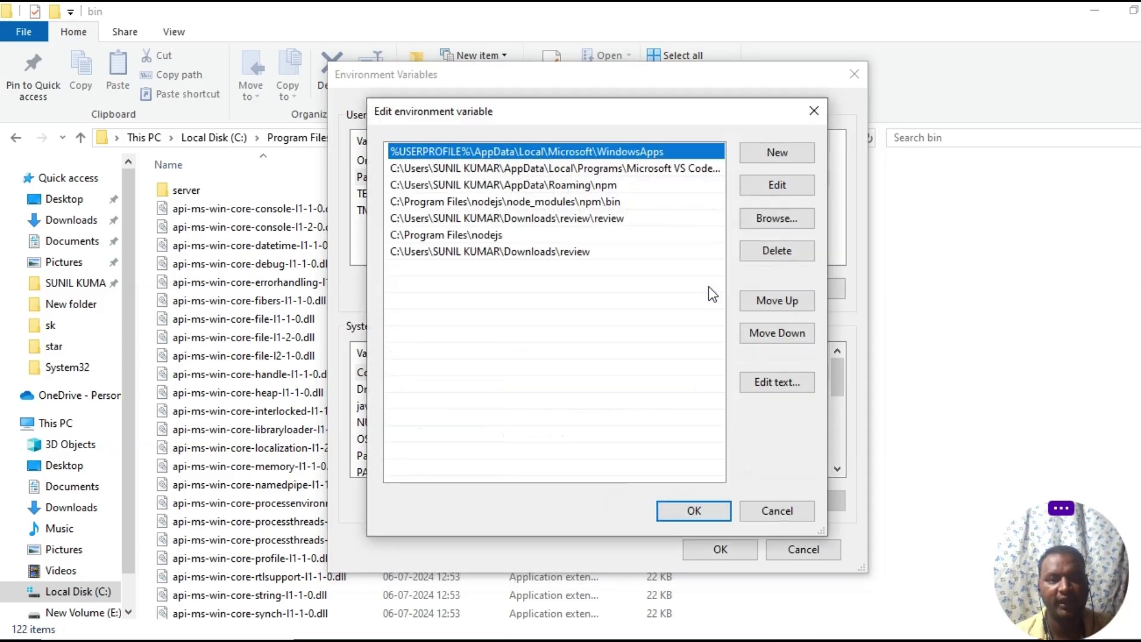
click(764, 152)
key(ctrl+v)
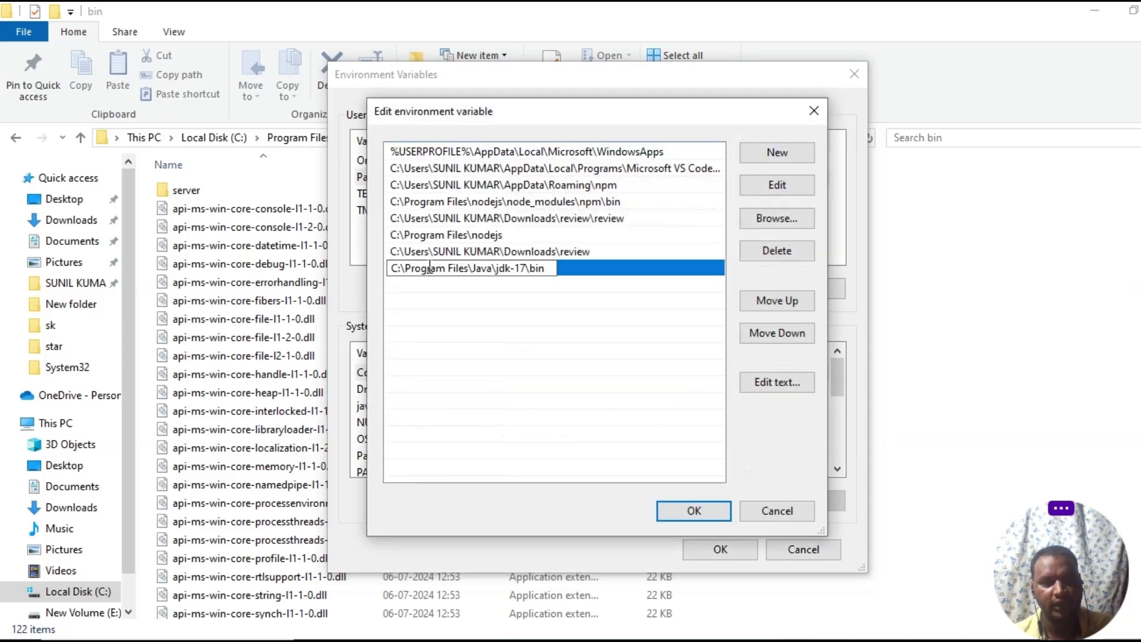
click(694, 512)
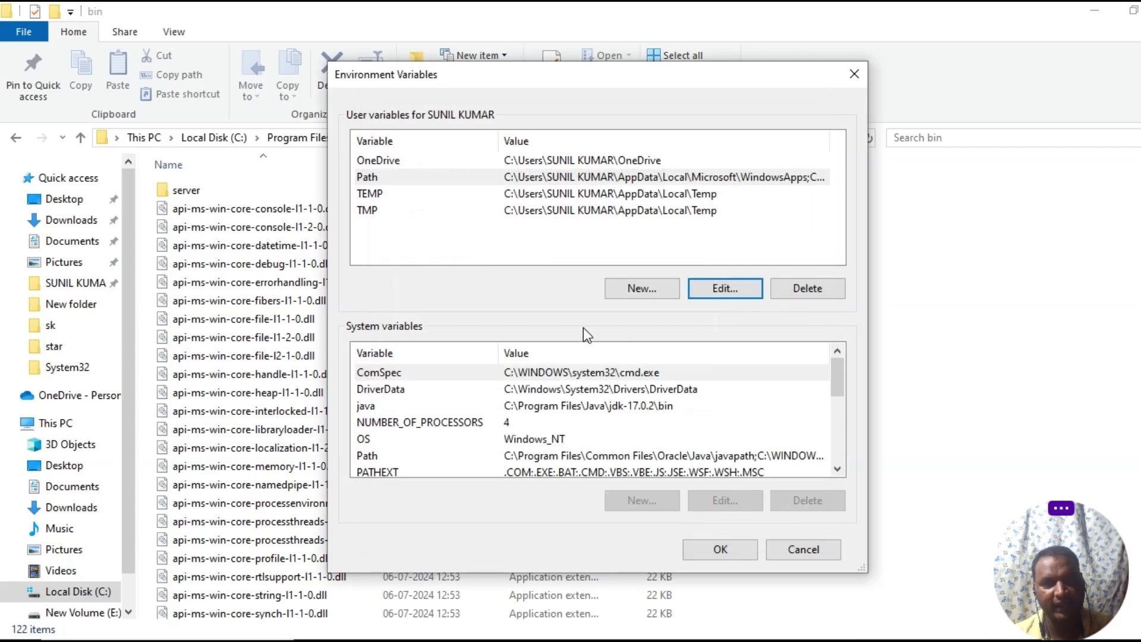
click(721, 551)
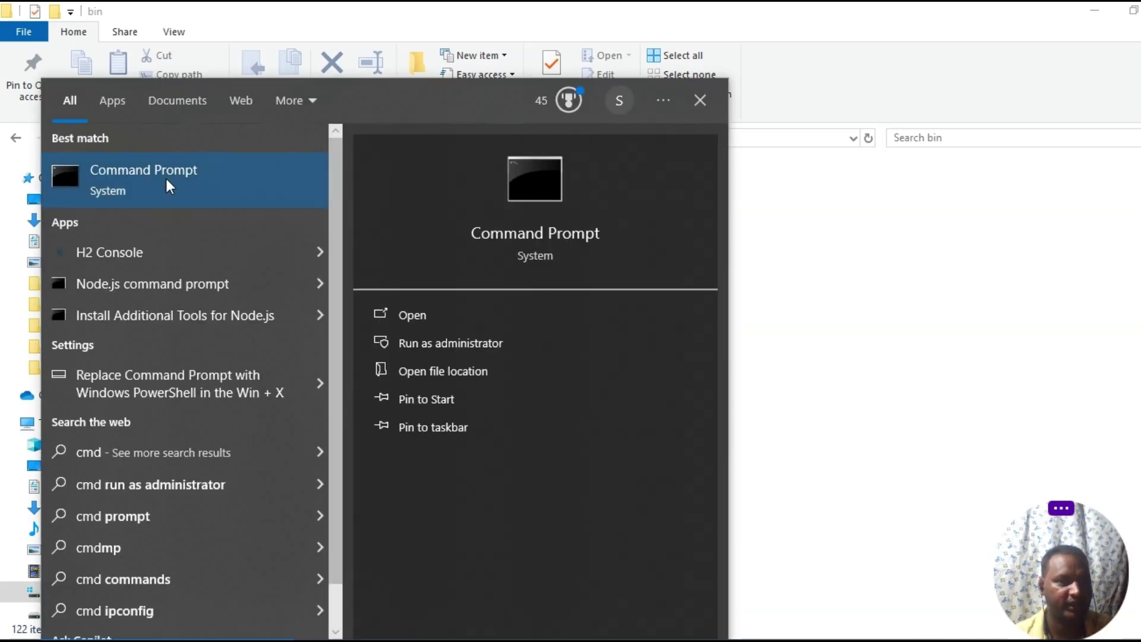
Open Command Prompt and check the installed Java version with java -version.
click(167, 181)
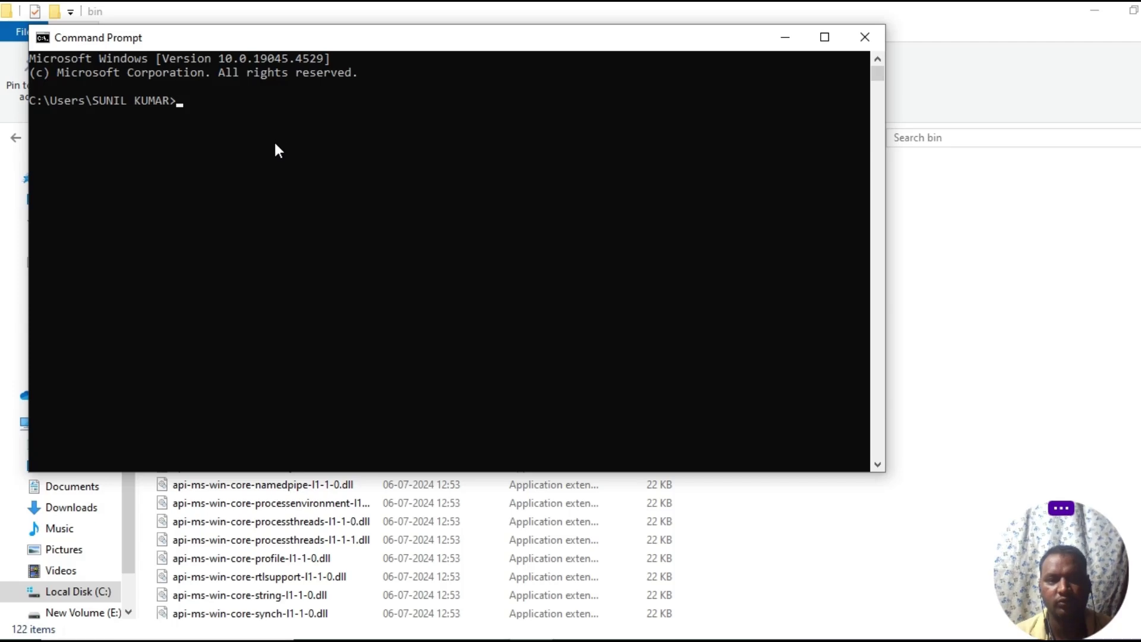
text(jav)
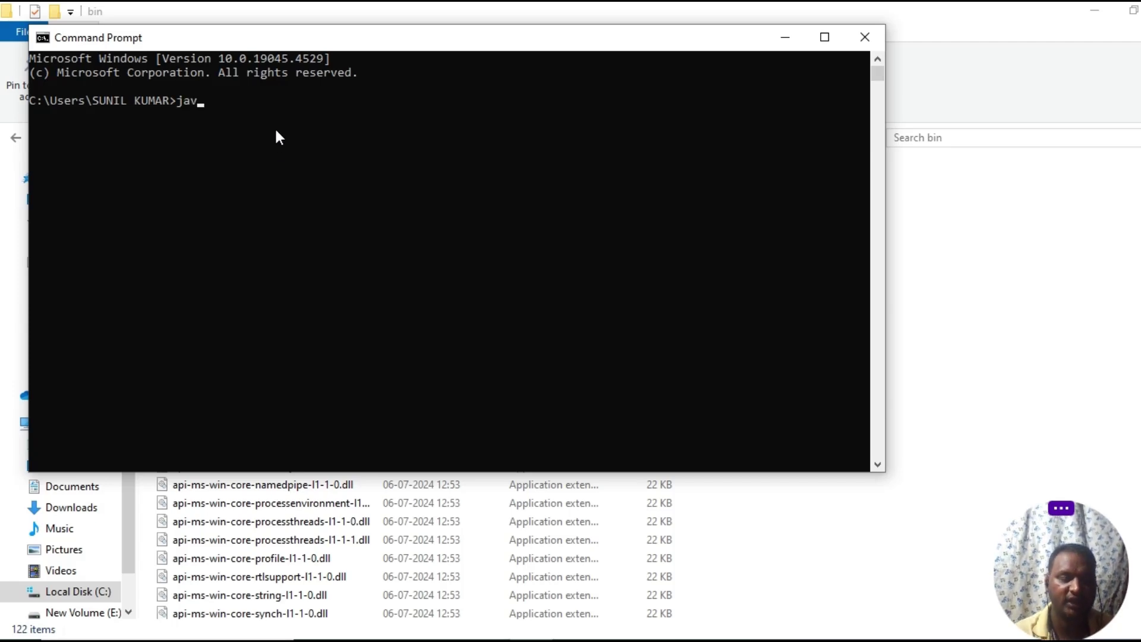
text(a -)
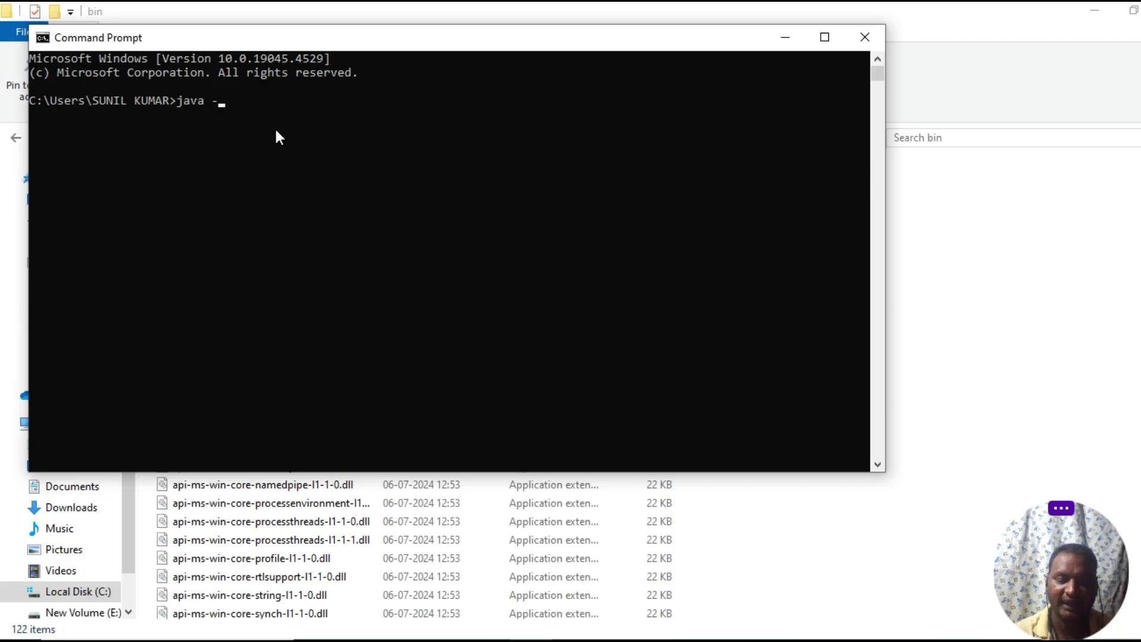
text(version)
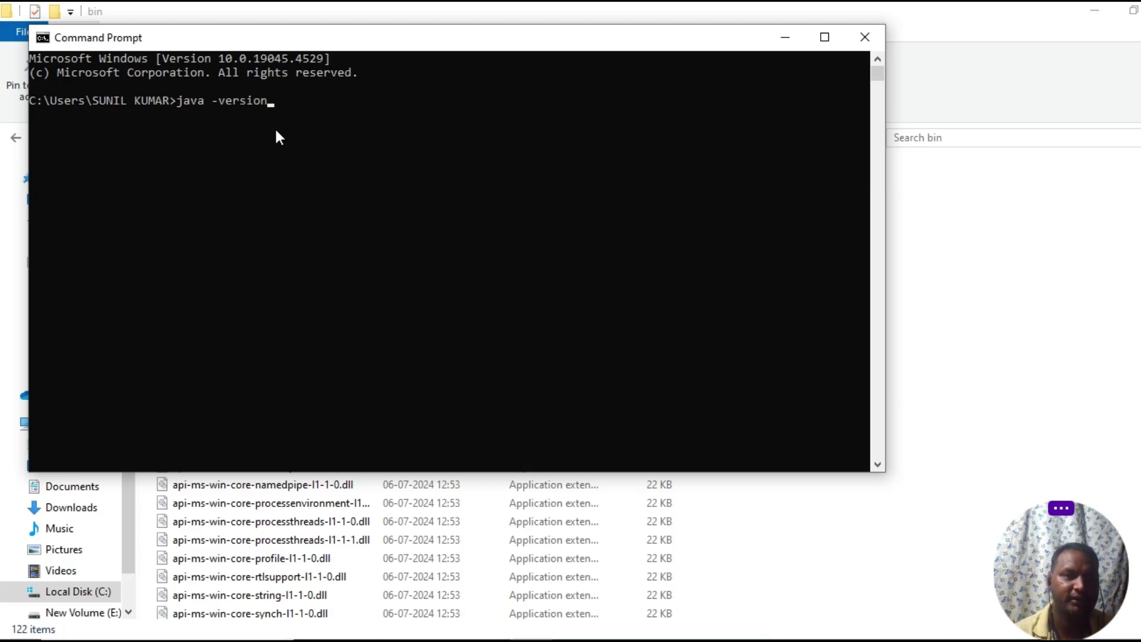
key(Return)
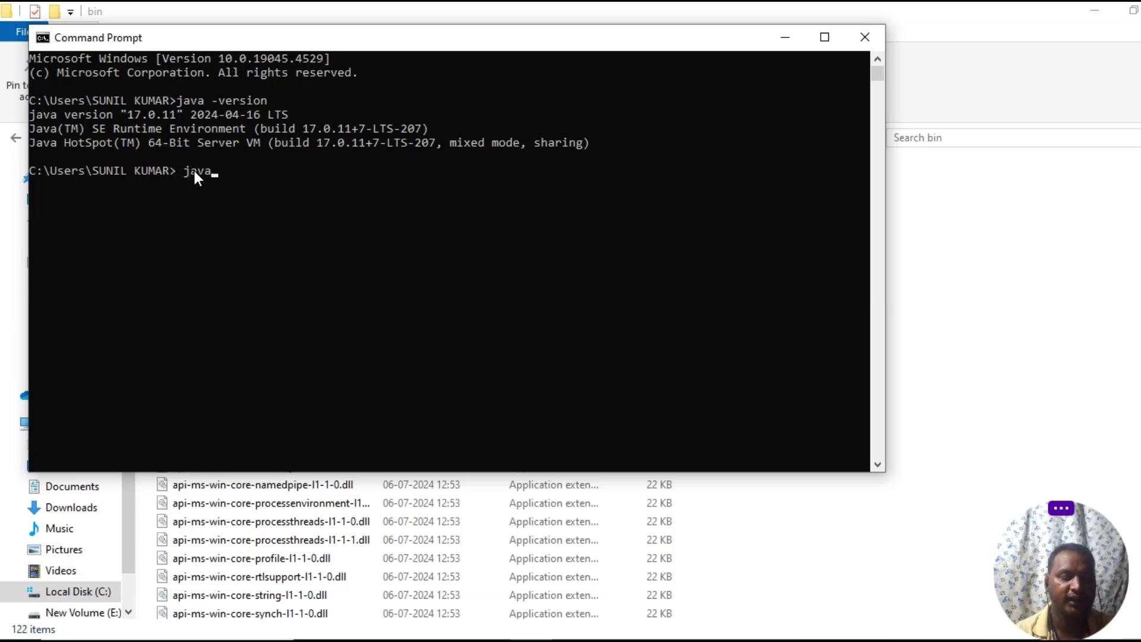
Run javac to test the compiler command, and clear the console with cls.
text(c)
key(Return)
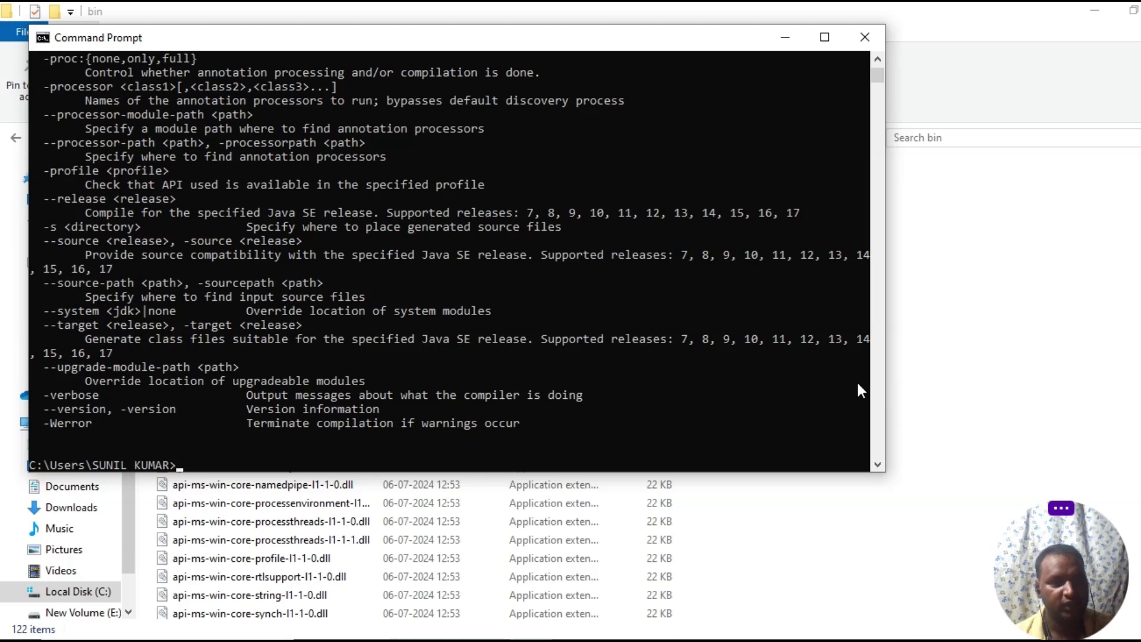
text(cls)
key(Return)
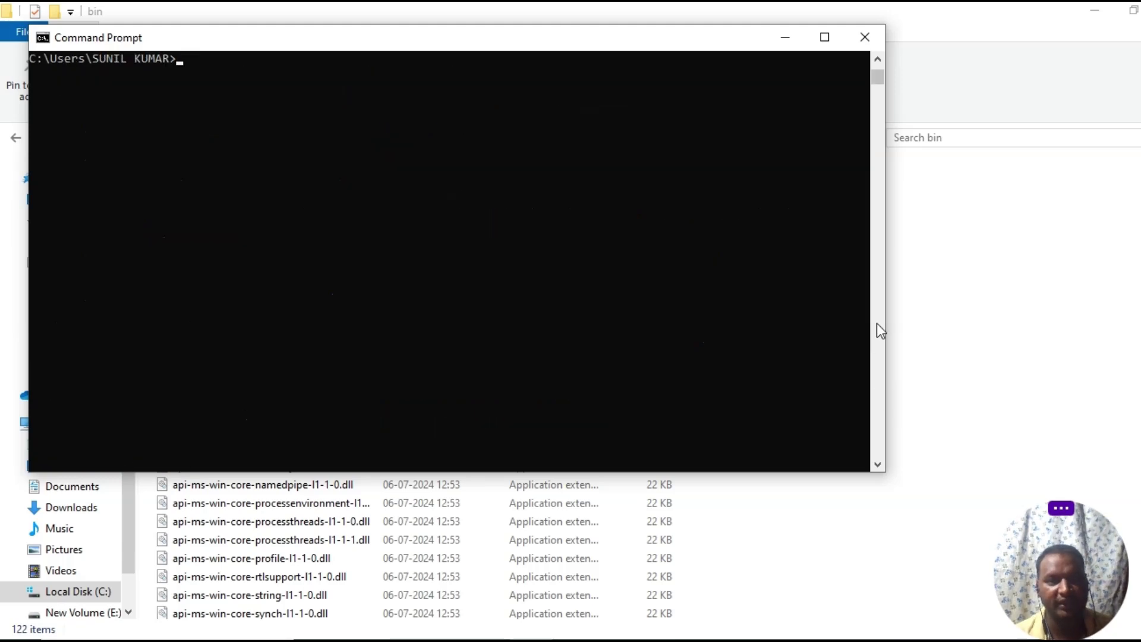
Review the earlier java -version and javac output in the console history, and close Command Prompt.
click(656, 211)
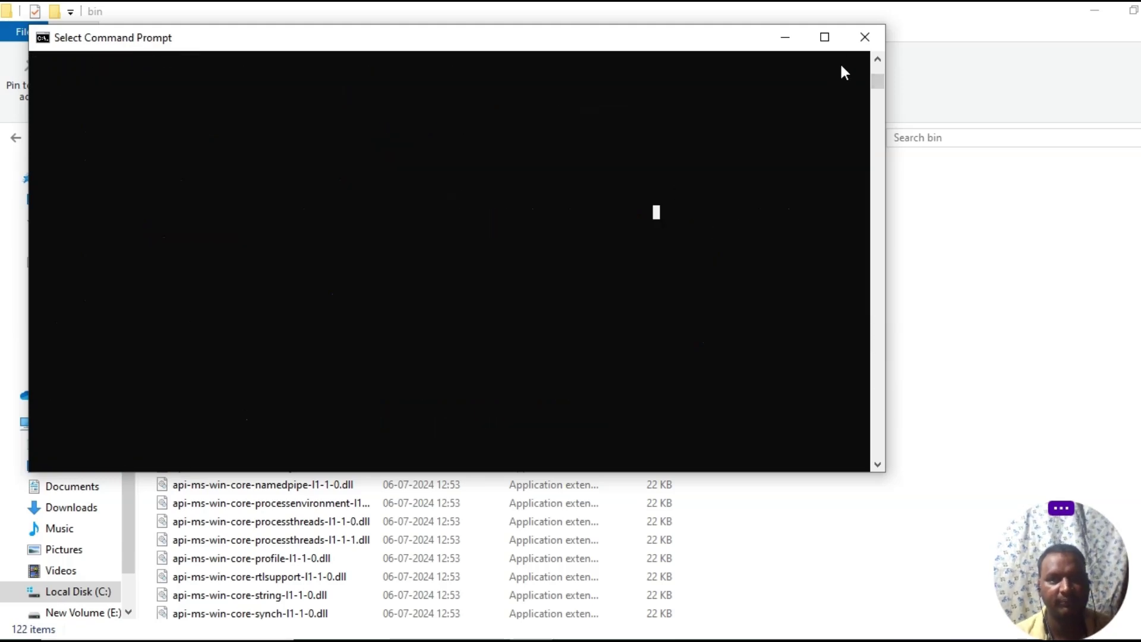
drag(878, 76, 877, 72)
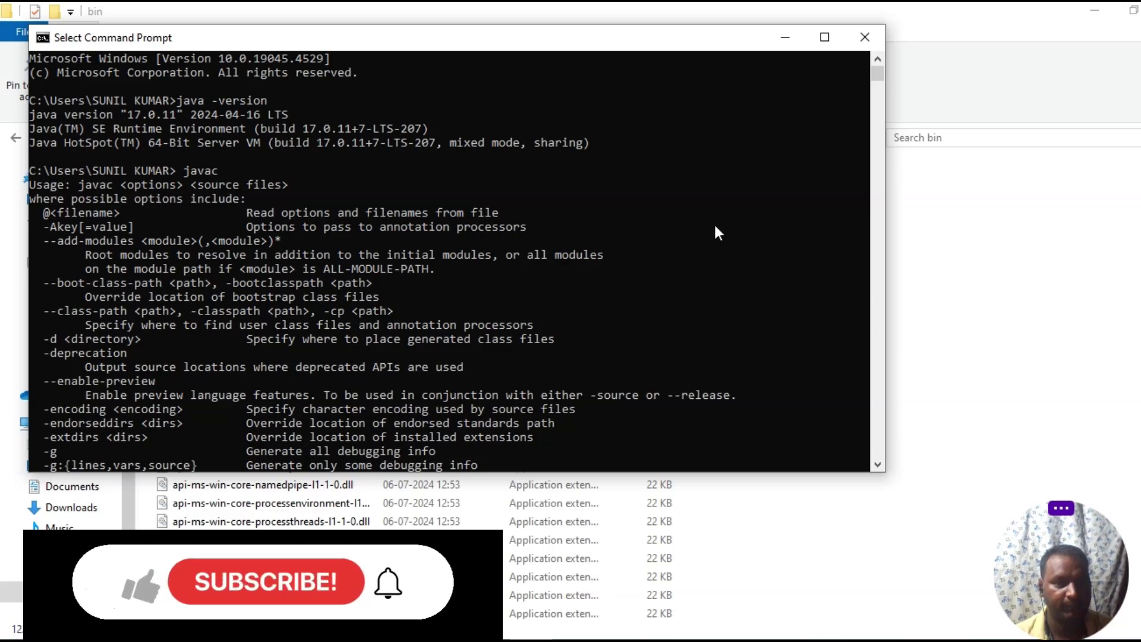
drag(872, 71, 877, 83)
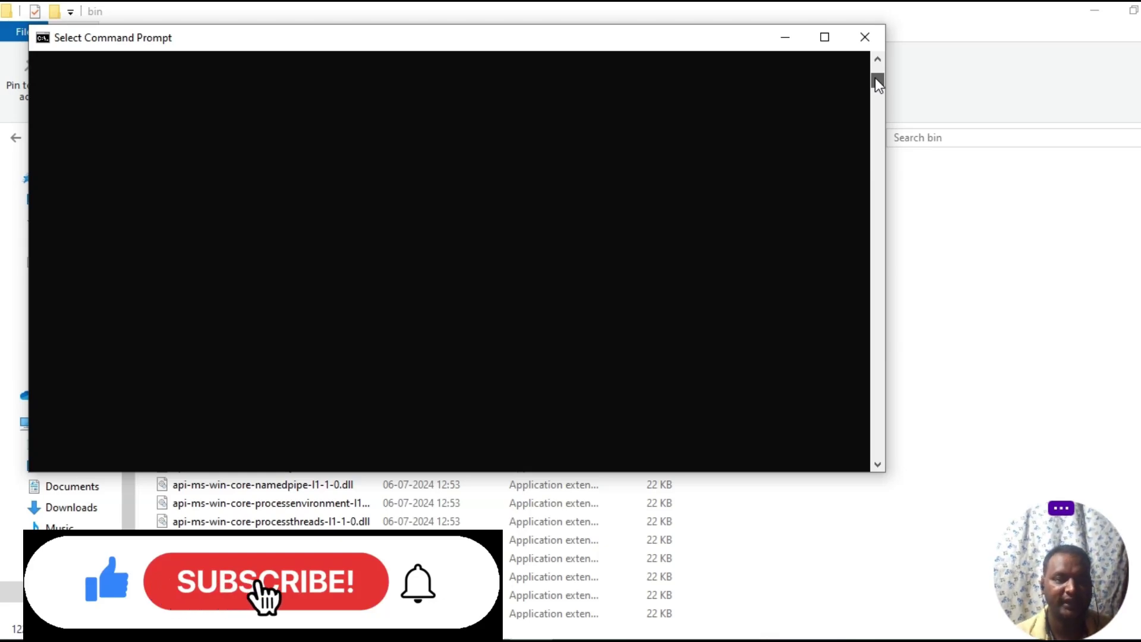
drag(876, 78, 876, 71)
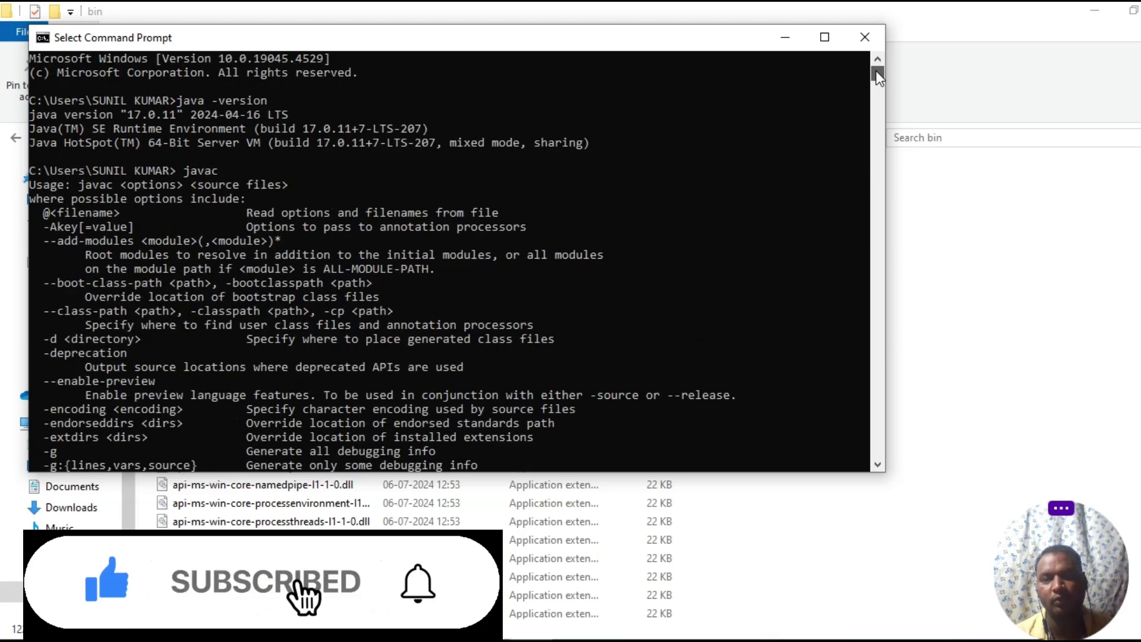
click(864, 38)
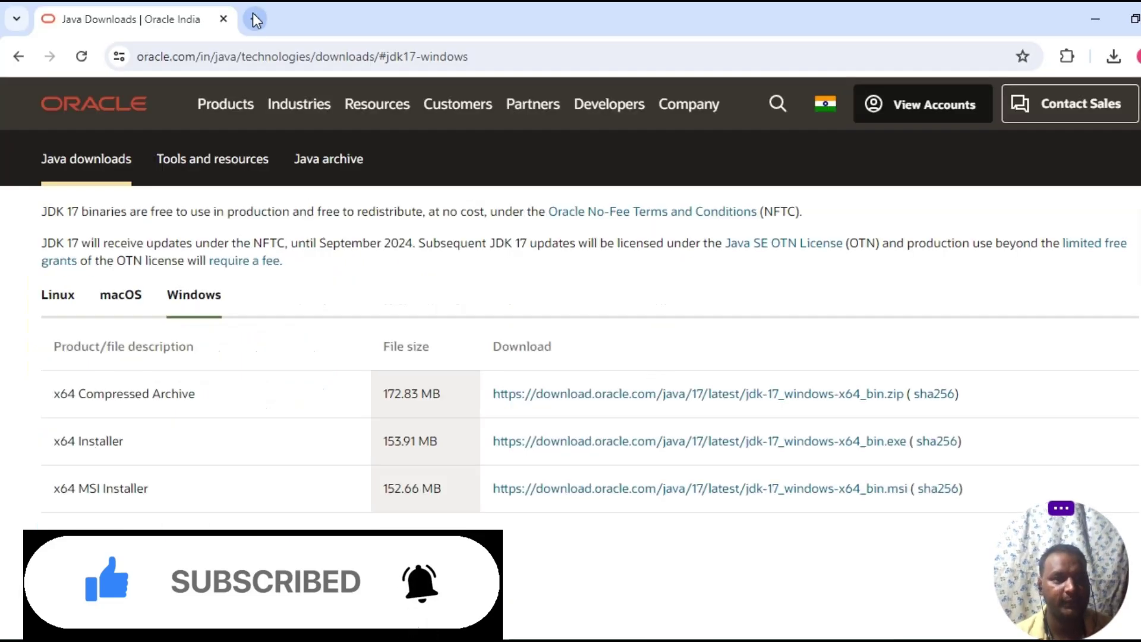
Search Google for "eclipse download" in a new browser tab and open the Eclipse Foundation downloads page.
click(256, 20)
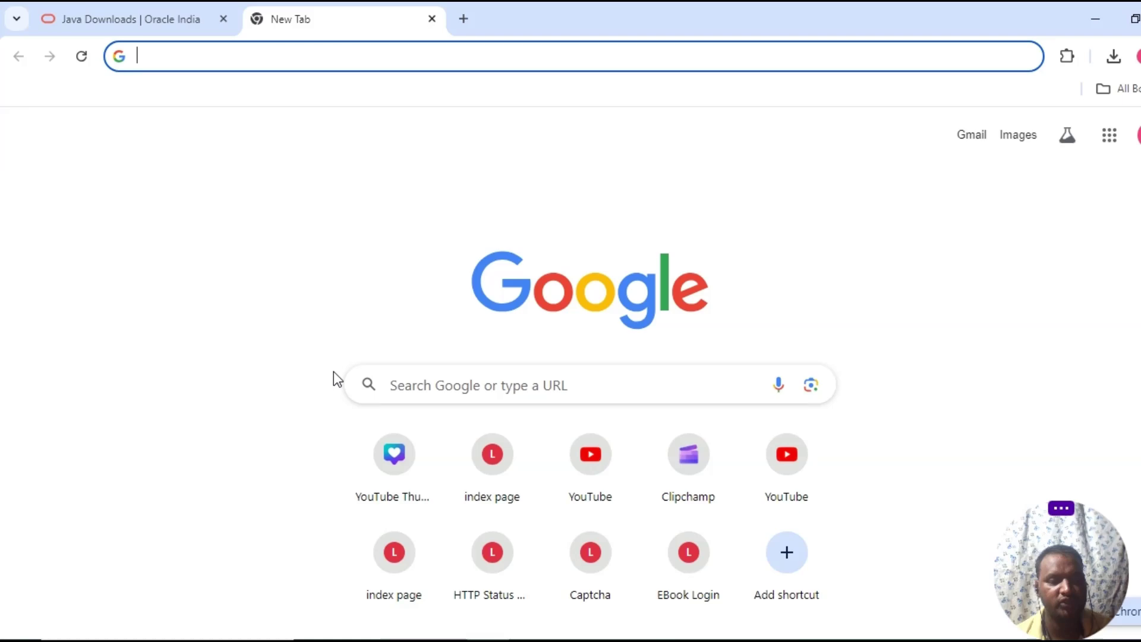
text(e)
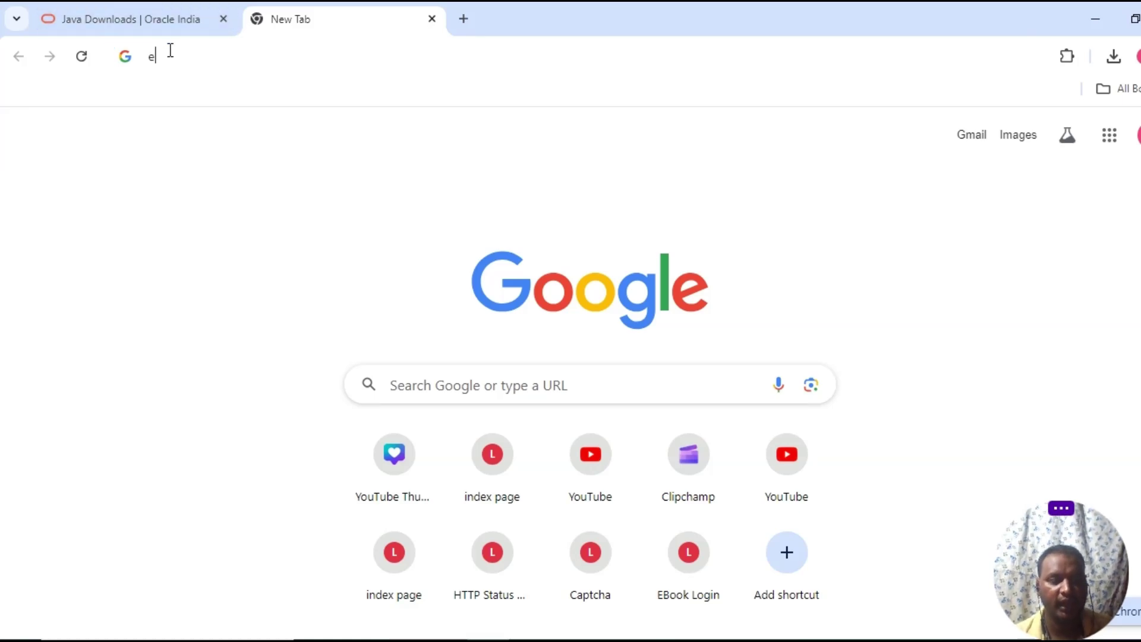
text(lip)
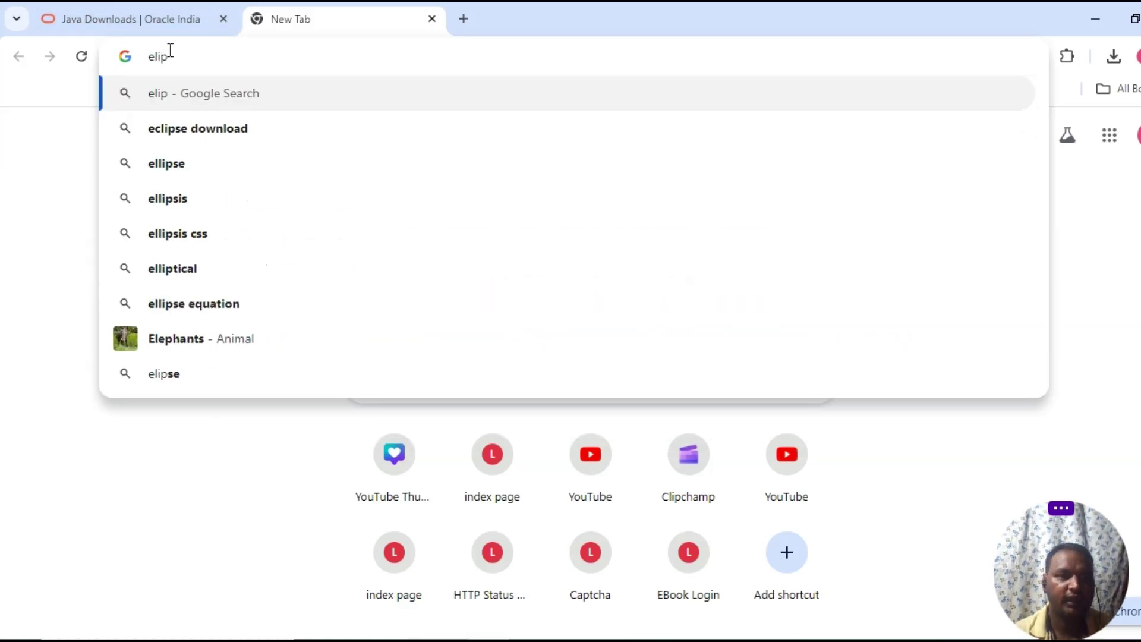
click(210, 131)
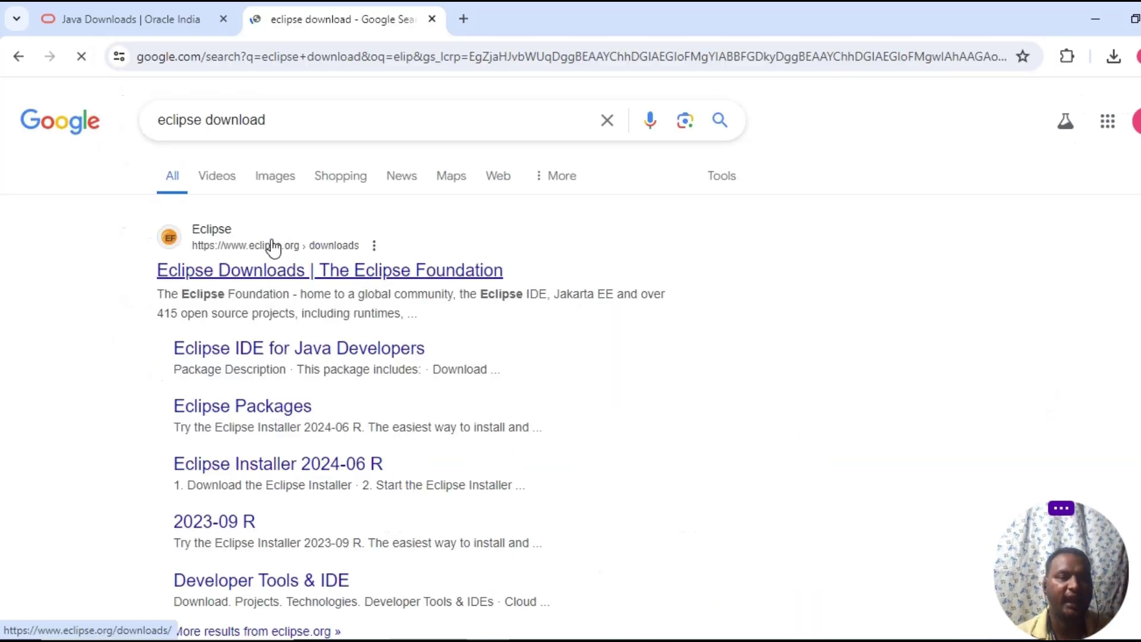
click(328, 283)
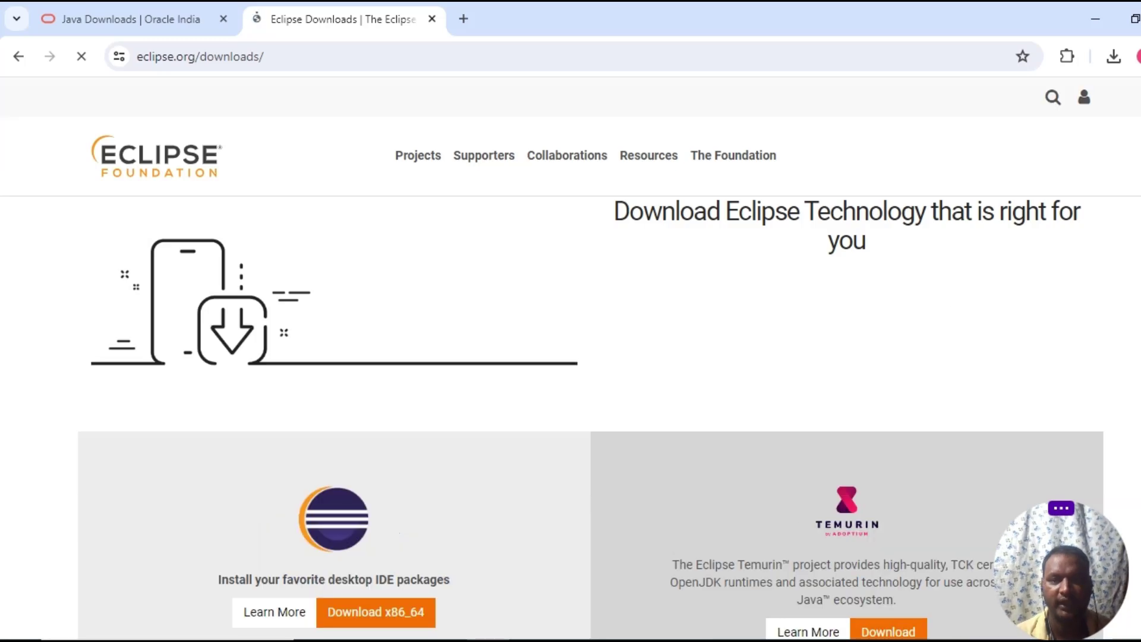
Download the x86_64 Eclipse installer, eclipse-inst-jre-win64.exe, from the offered mirror.
scroll(570, 309, down, 6)
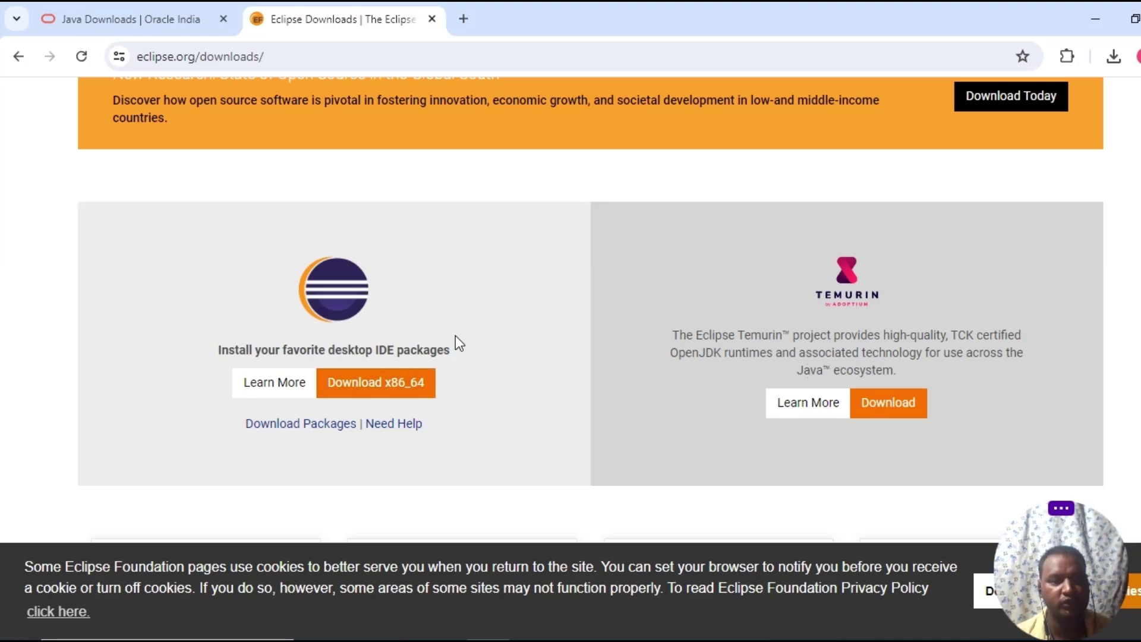
click(408, 384)
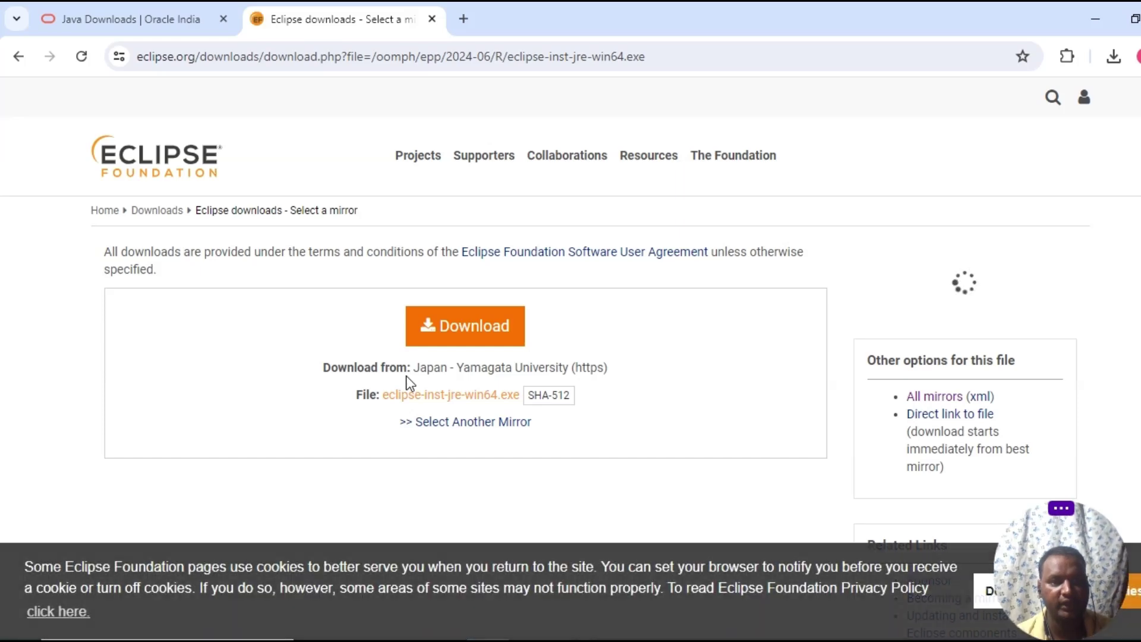
click(481, 338)
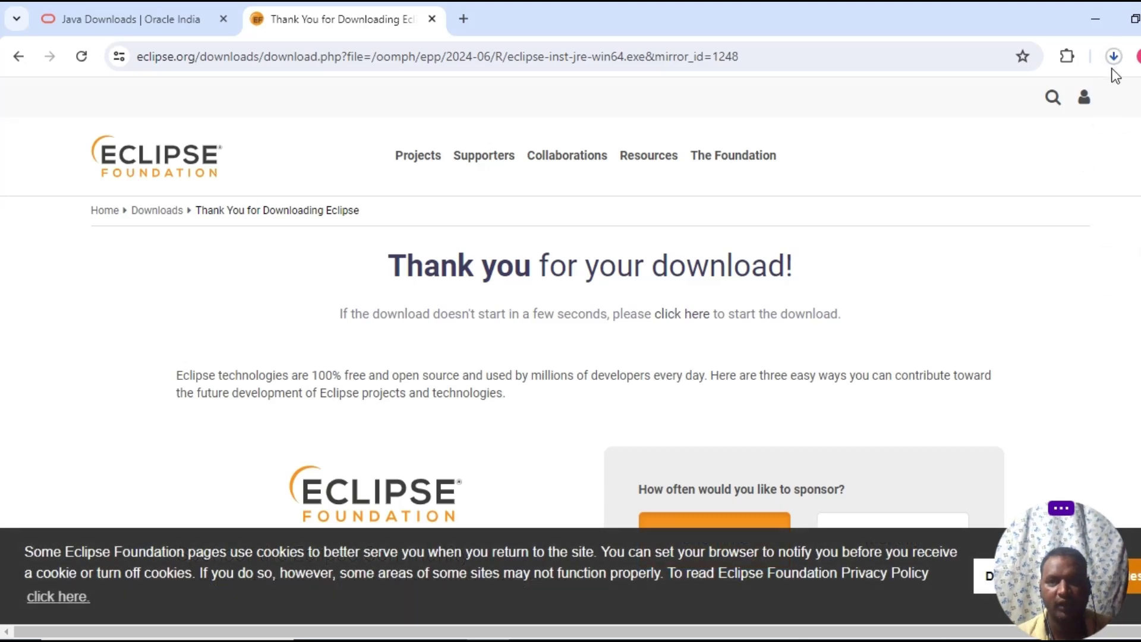
Pause the eclipse-inst-jre-win64.exe download and minimize the open windows to reach the desktop.
click(1114, 56)
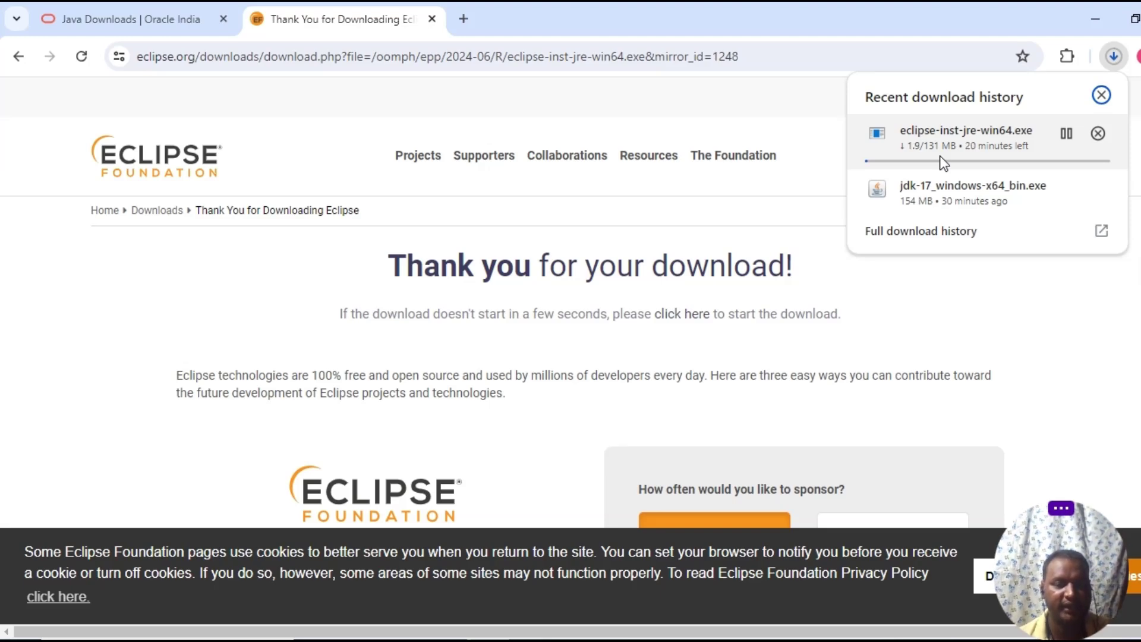
click(1064, 137)
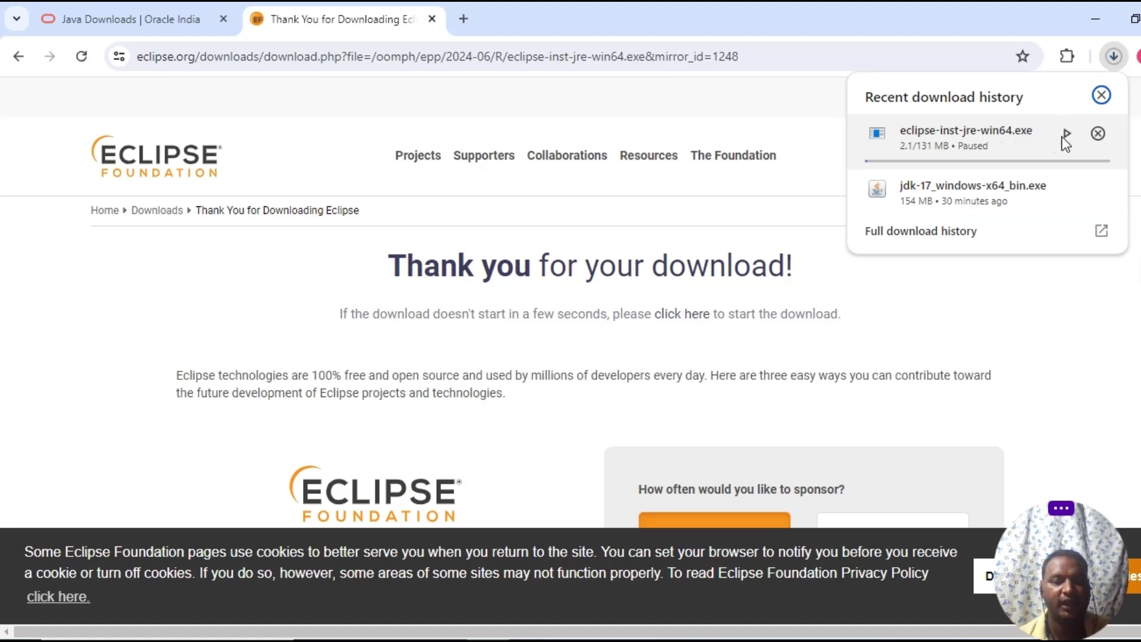
click(1089, 9)
click(1089, 9)
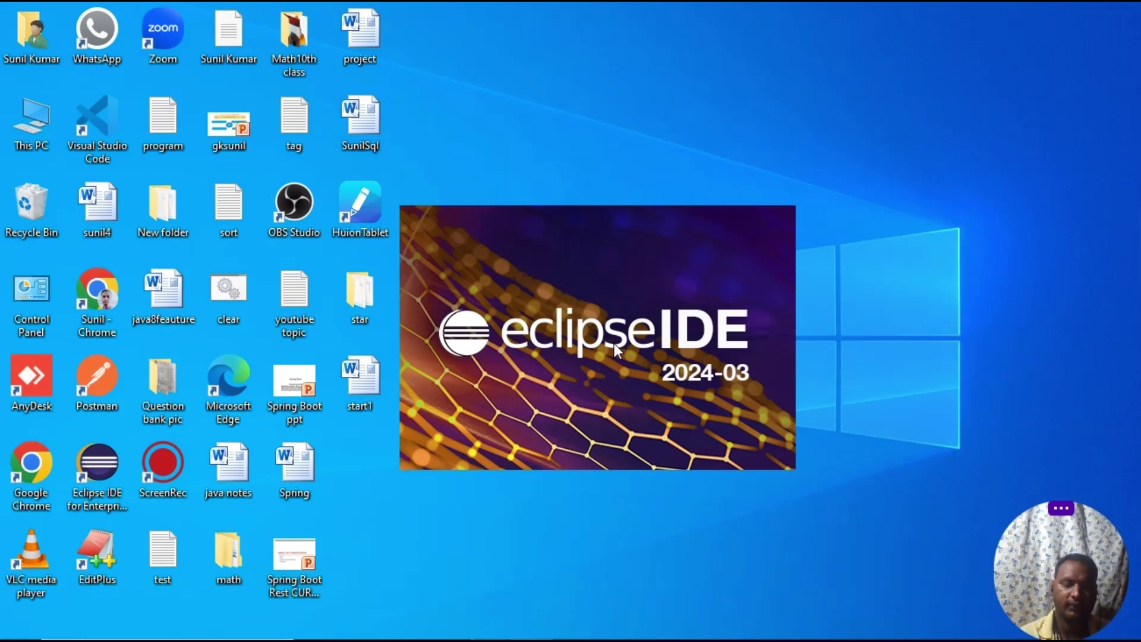
In Eclipse IDE, create a Java project named JavaTest with the default location and JavaSE-17 execution environment.
click(14, 28)
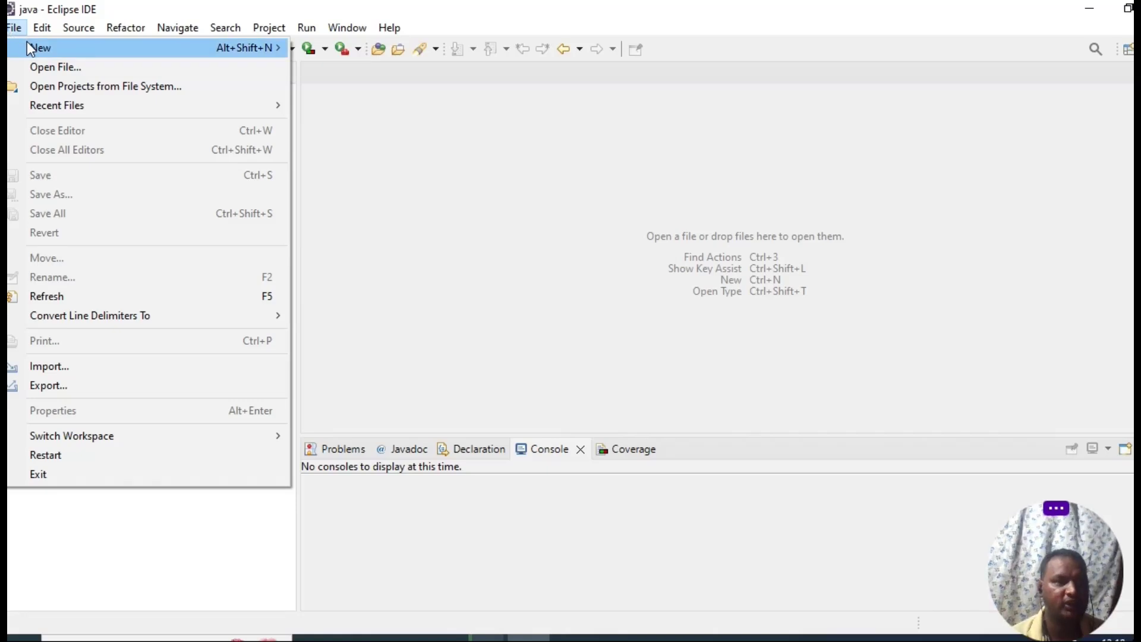
mouse_move(27, 41)
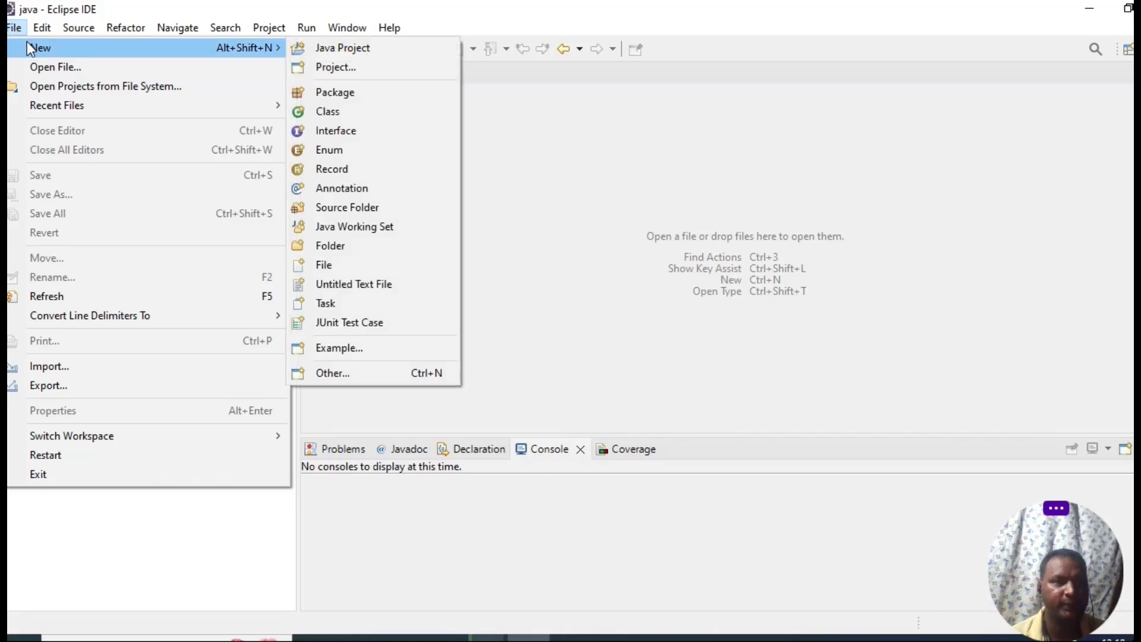
click(353, 67)
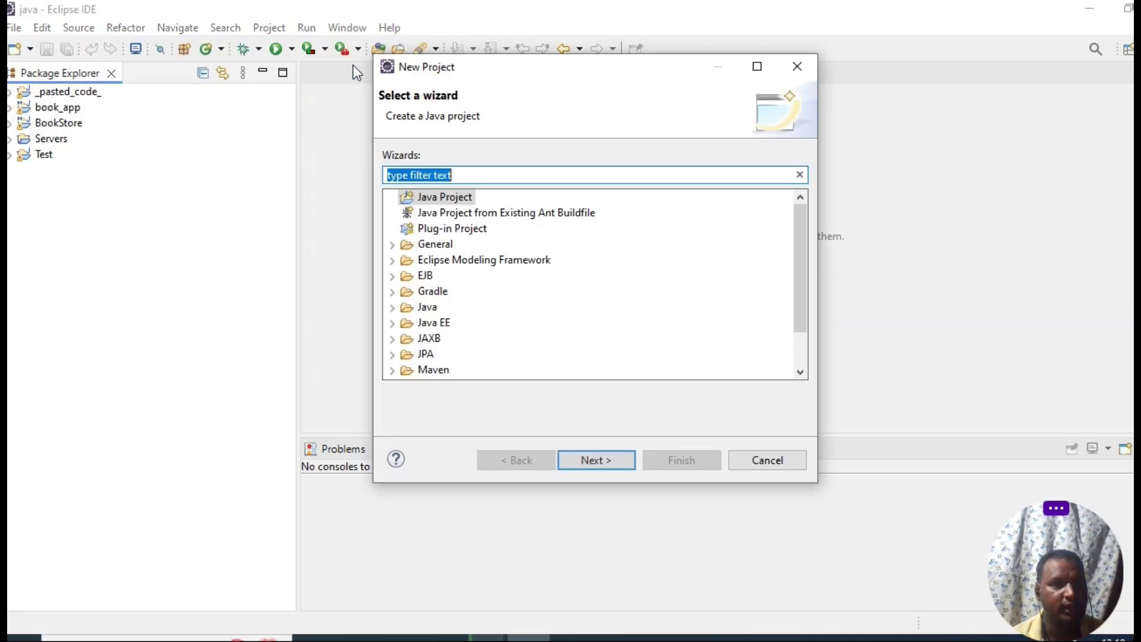
click(442, 199)
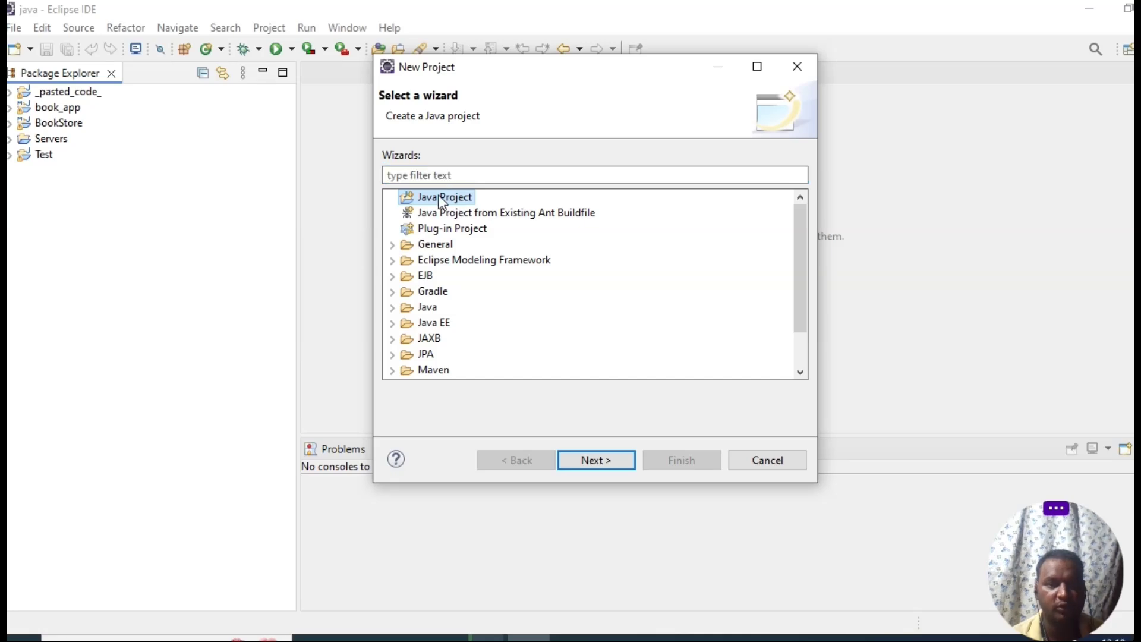
click(594, 456)
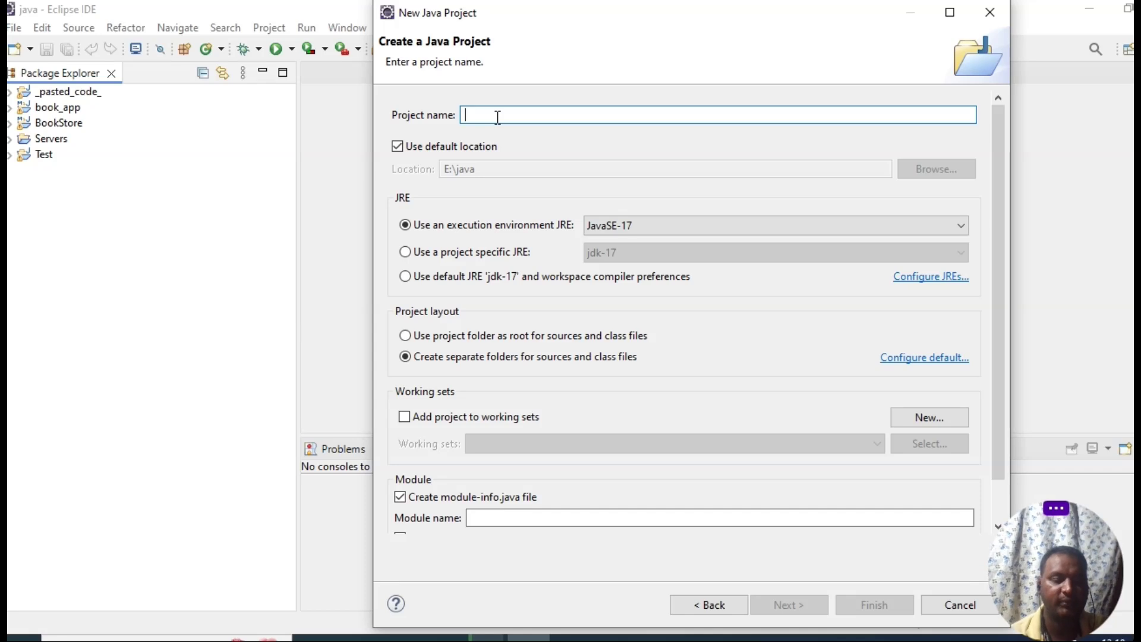
text(Java)
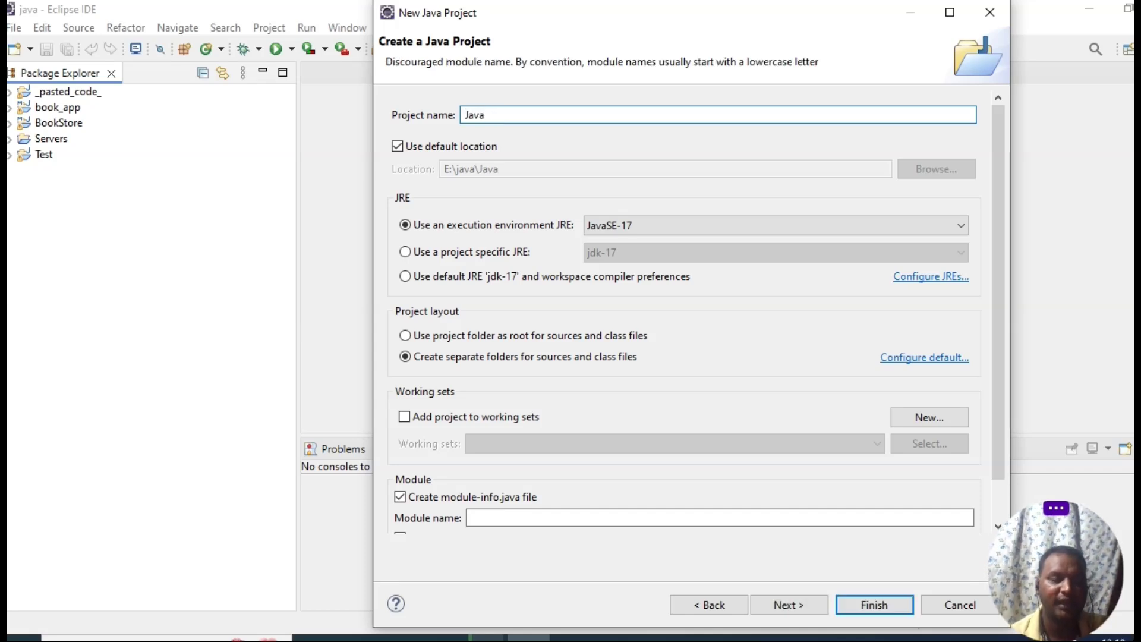
text(Test)
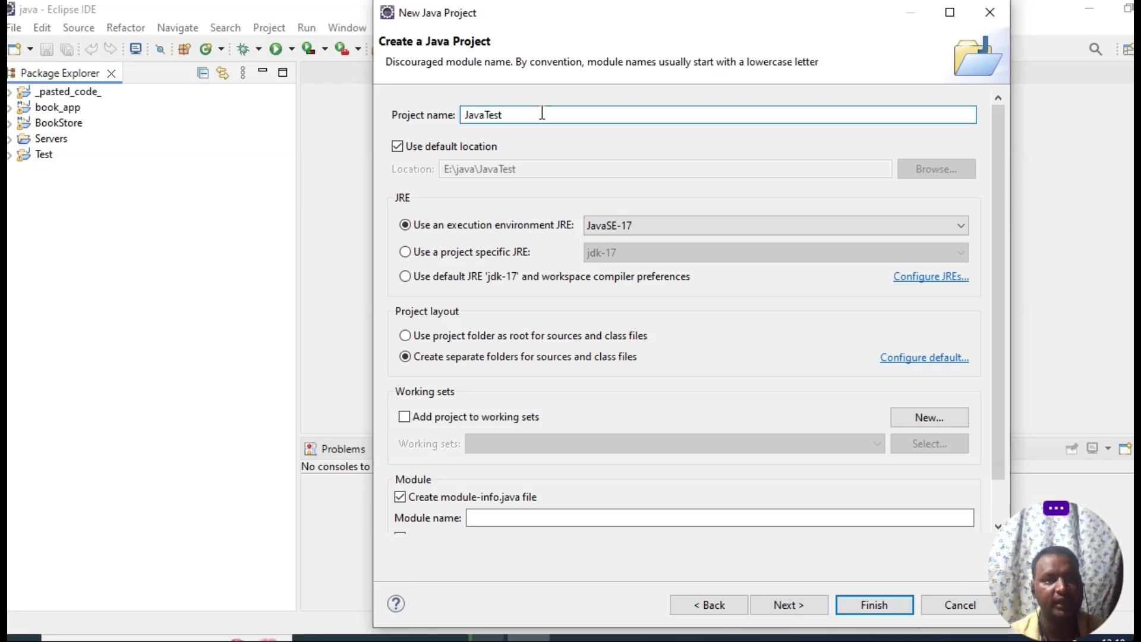
click(879, 602)
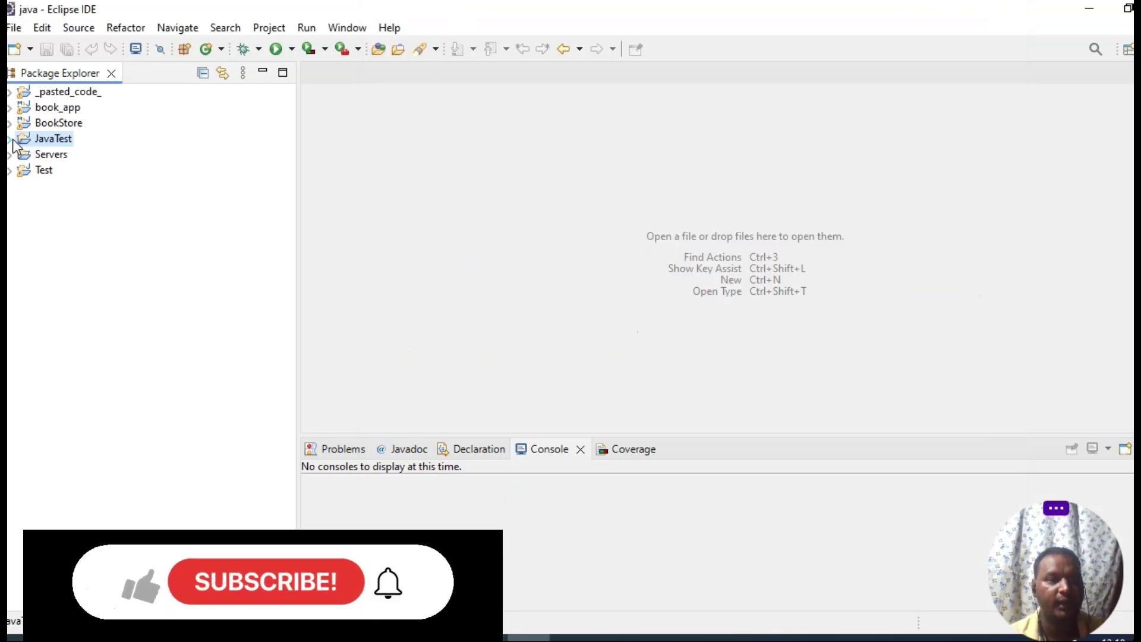
Expand the JavaTest project and start a new Java package in its src folder.
click(9, 138)
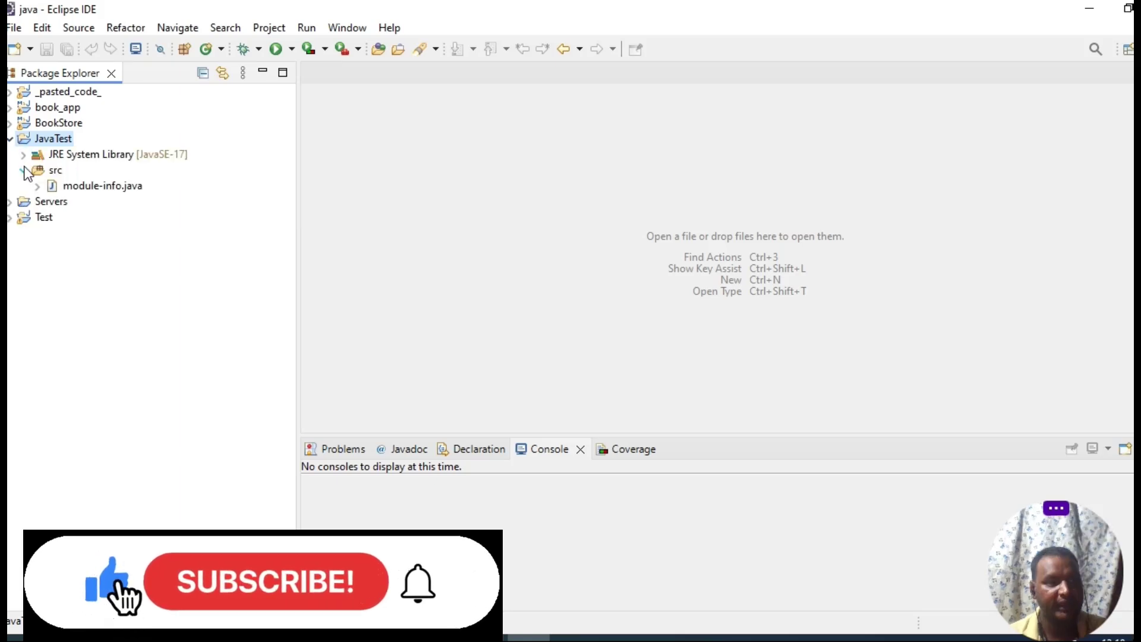
click(41, 172)
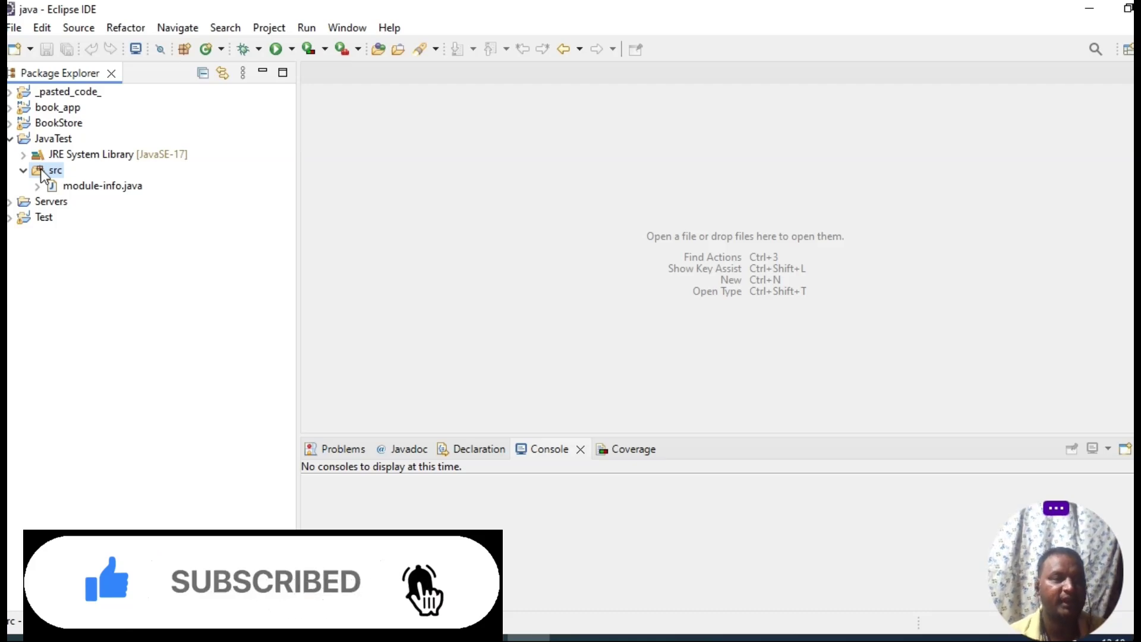
right_click(42, 175)
mouse_move(107, 56)
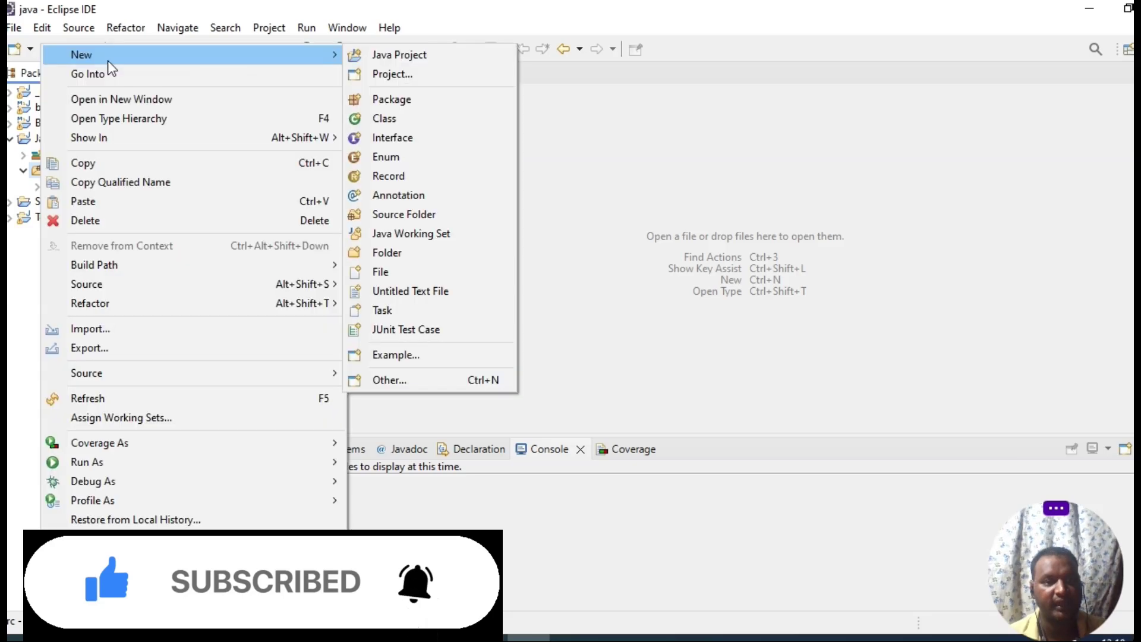
click(381, 102)
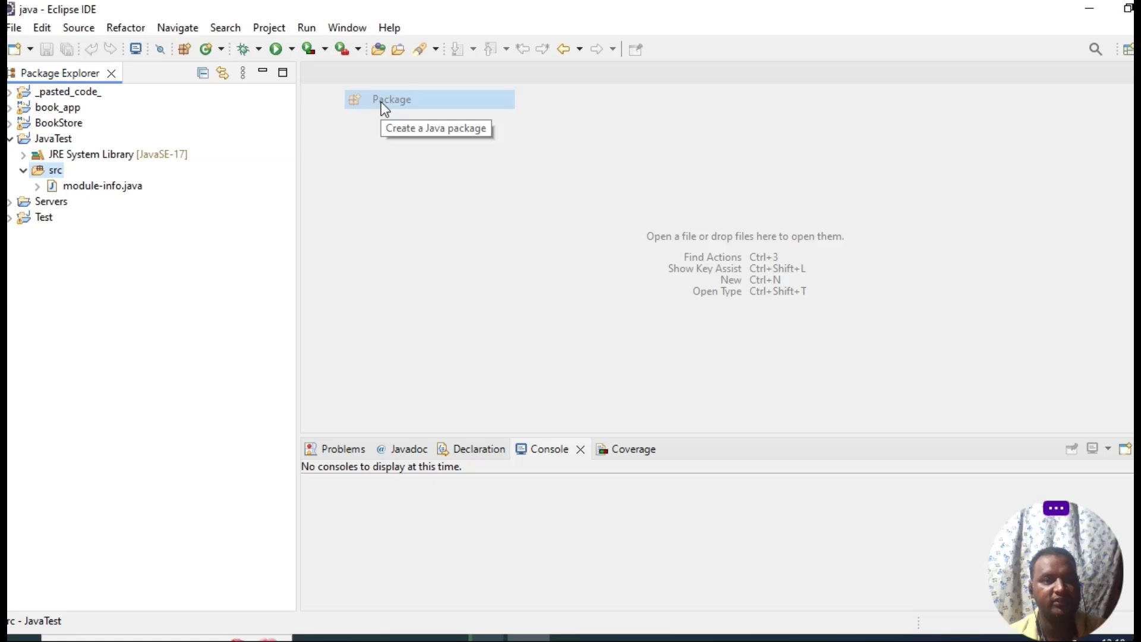
text(Tes)
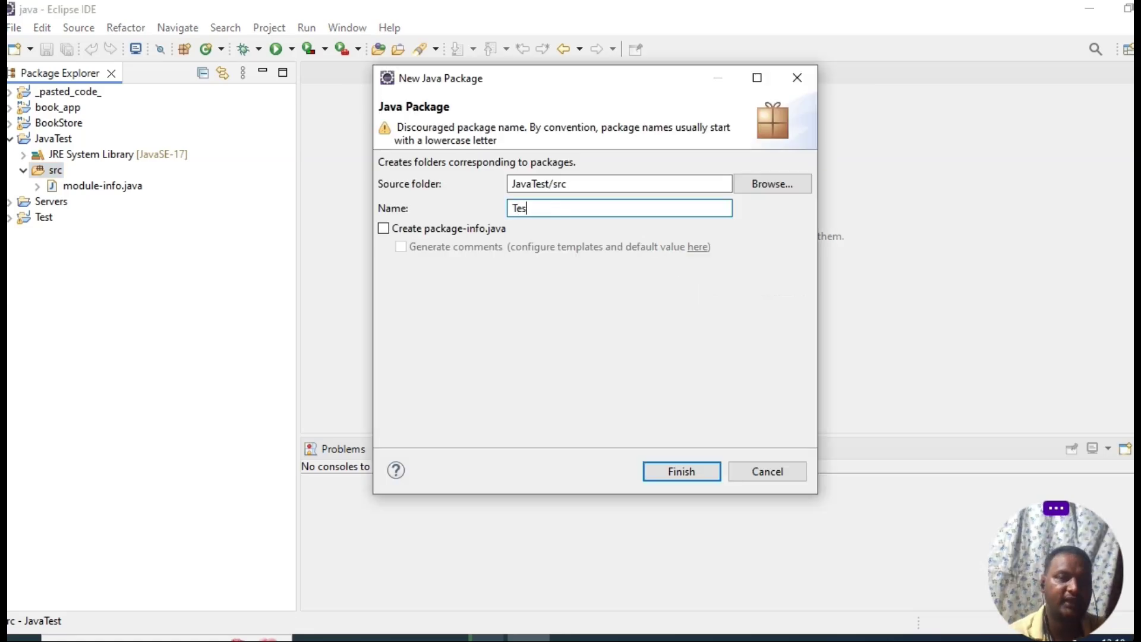
text(t)
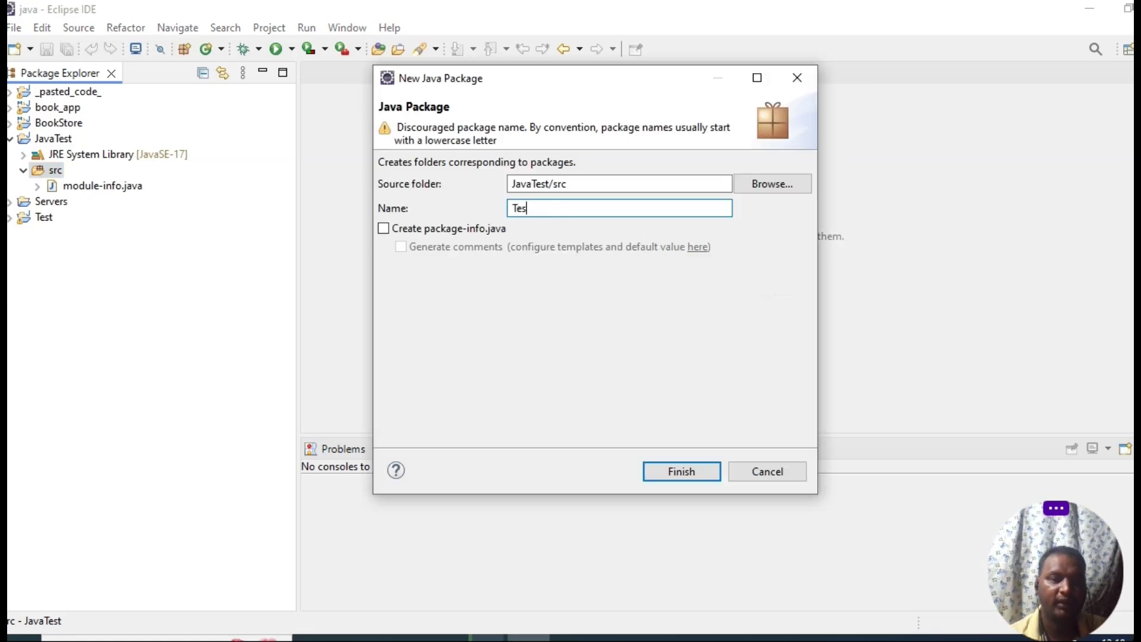
key(BackSpace)
key(BackSpace)
key(BackSpace)
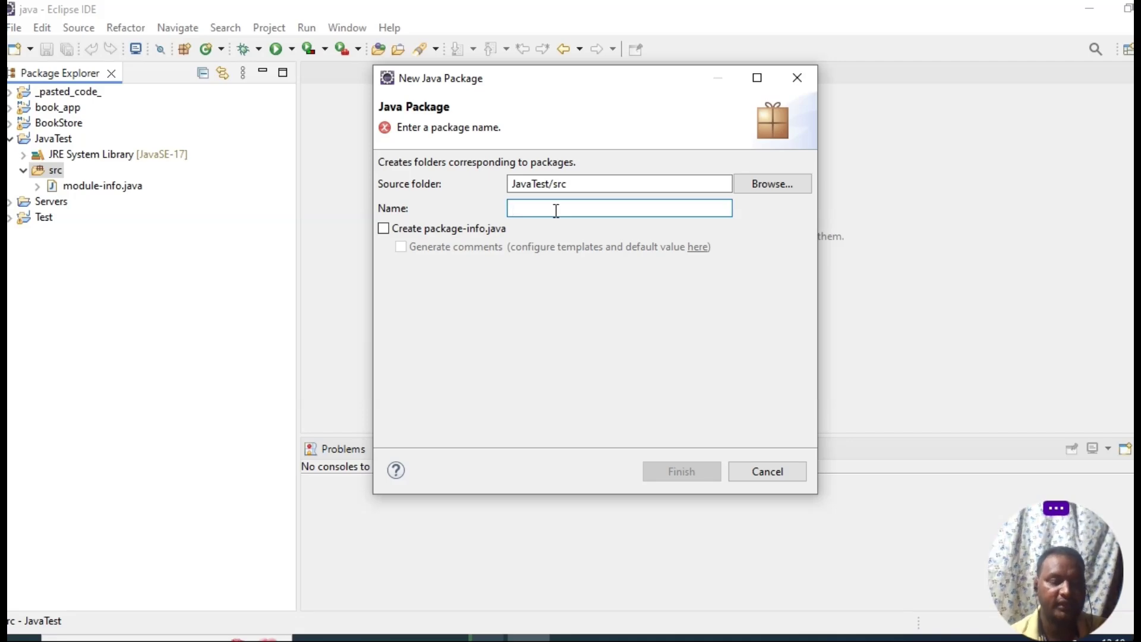
text(Test)
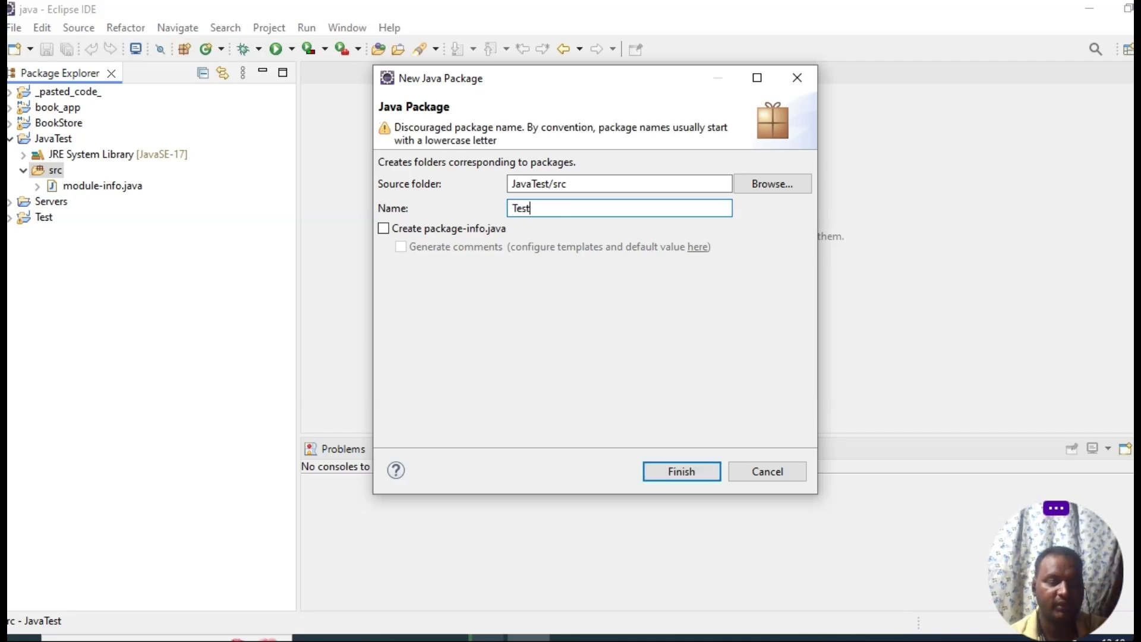
text(ja)
key(BackSpace)
key(BackSpace)
key(BackSpace)
key(BackSpace)
key(BackSpace)
key(BackSpace)
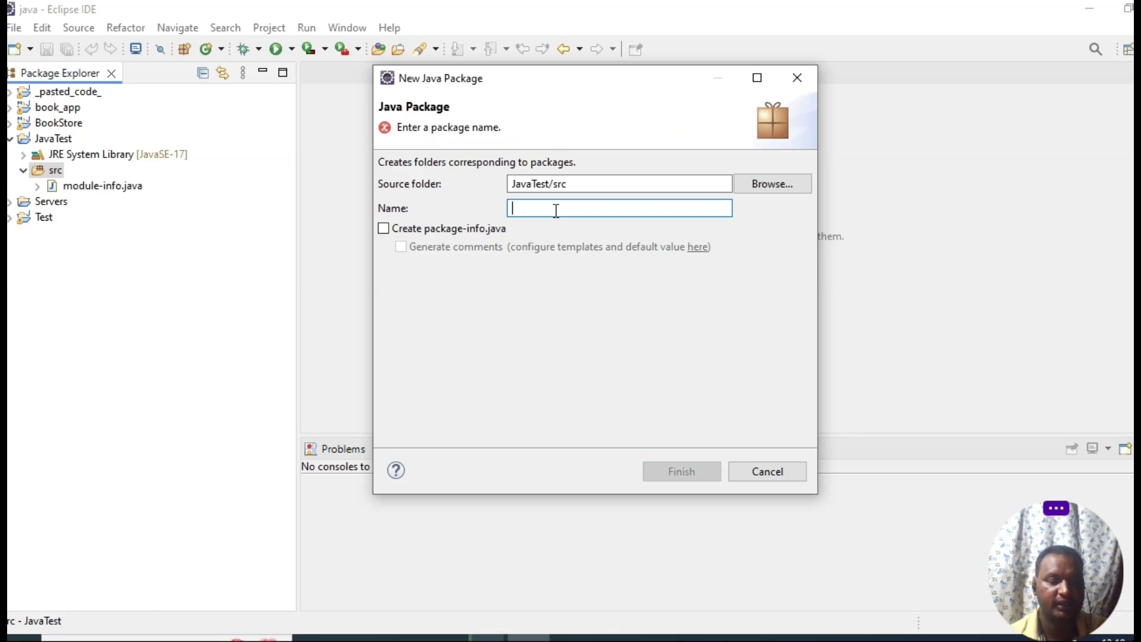
Name the new package testjava and create it in the JavaTest/src source folder.
text(test)
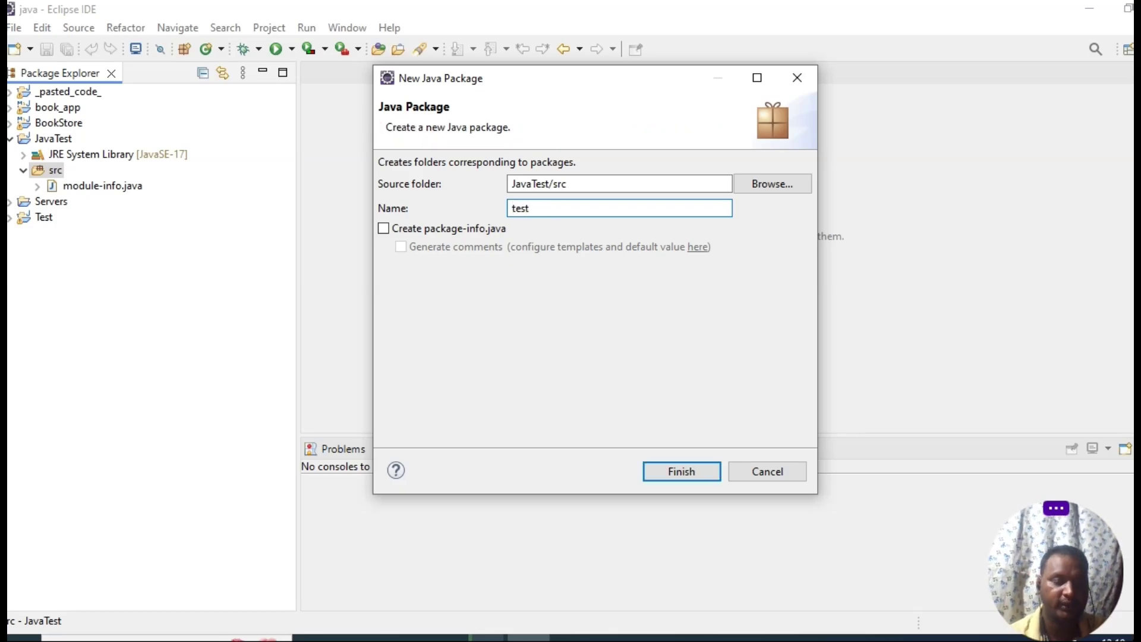
text(jaba)
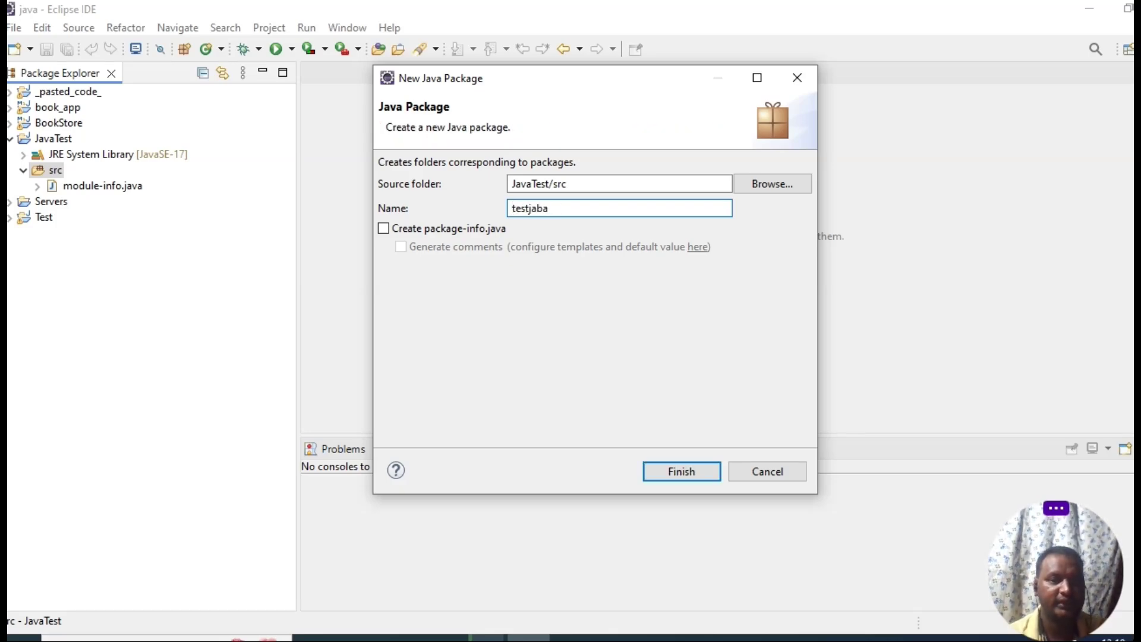
key(BackSpace)
key(BackSpace)
key(BackSpace)
key(BackSpace)
text(java)
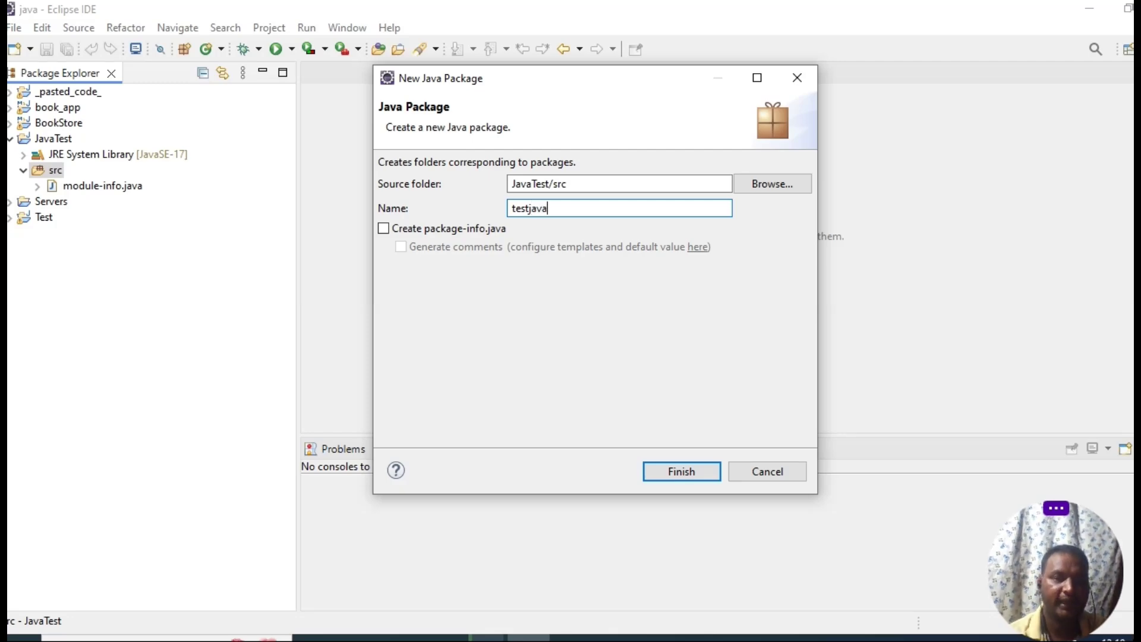
click(681, 474)
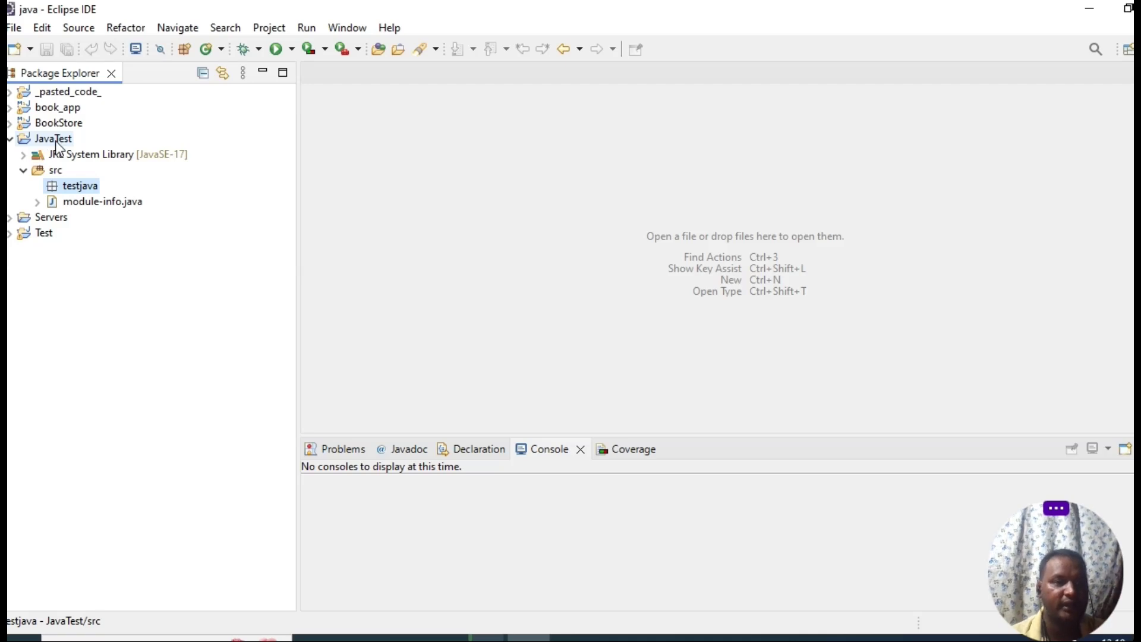
Start a new Java class in the testjava package and name it Hello.
right_click(69, 187)
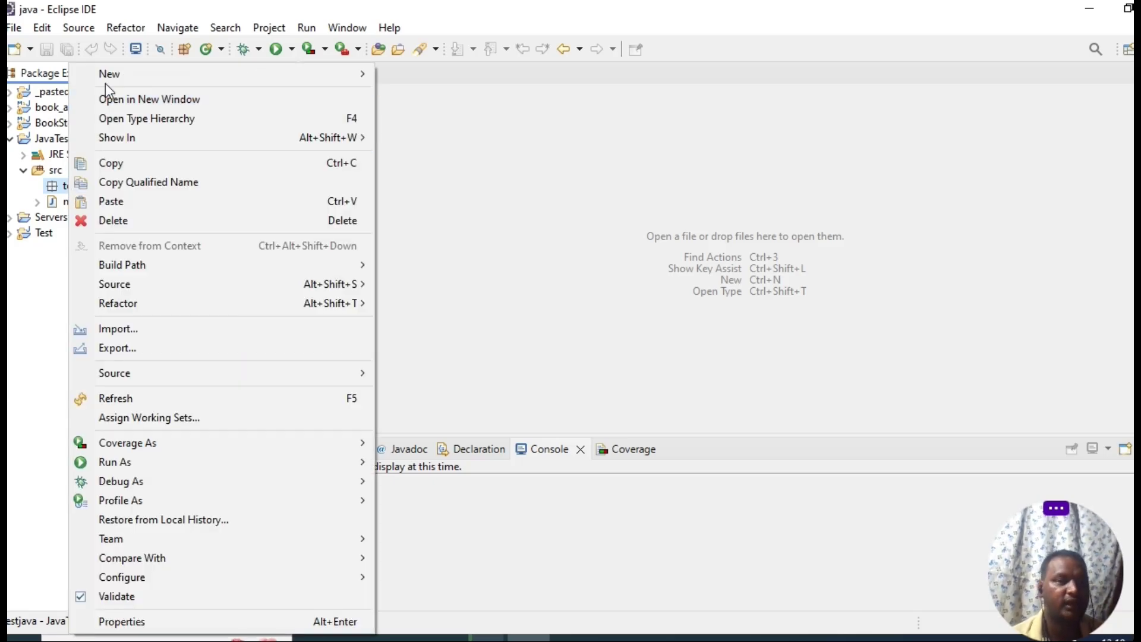
mouse_move(107, 76)
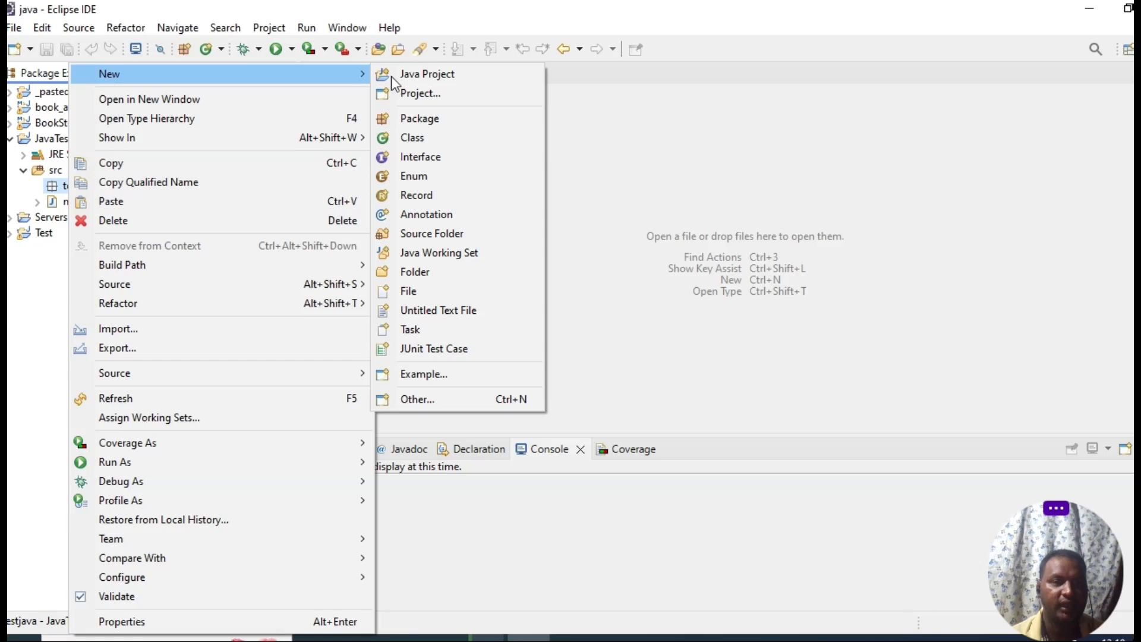
click(412, 141)
text(Heloo)
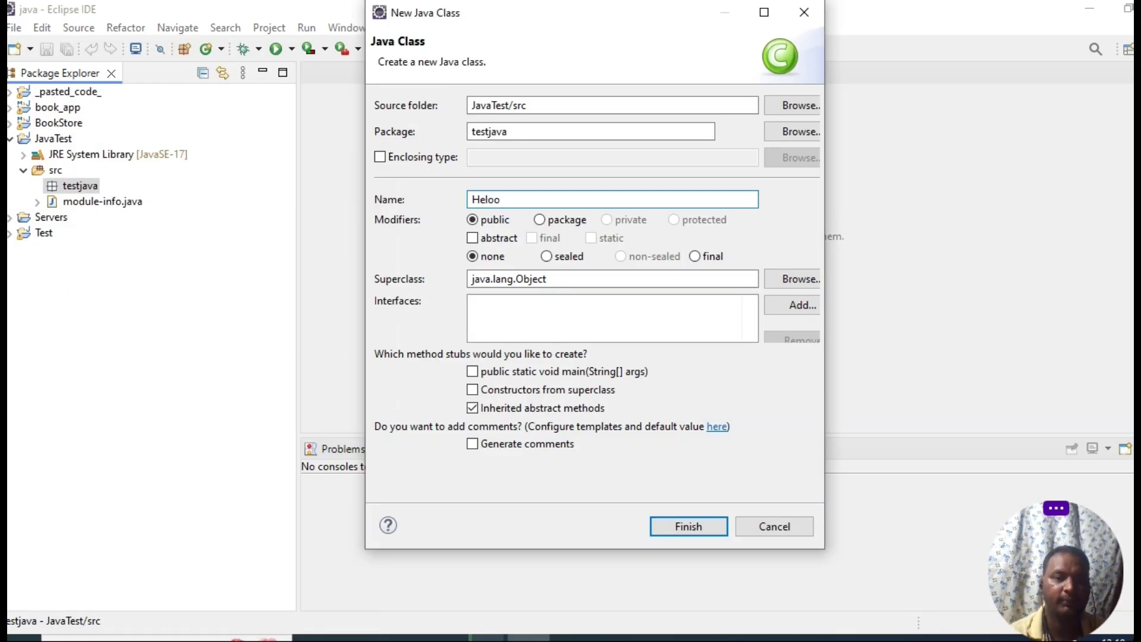
key(BackSpace)
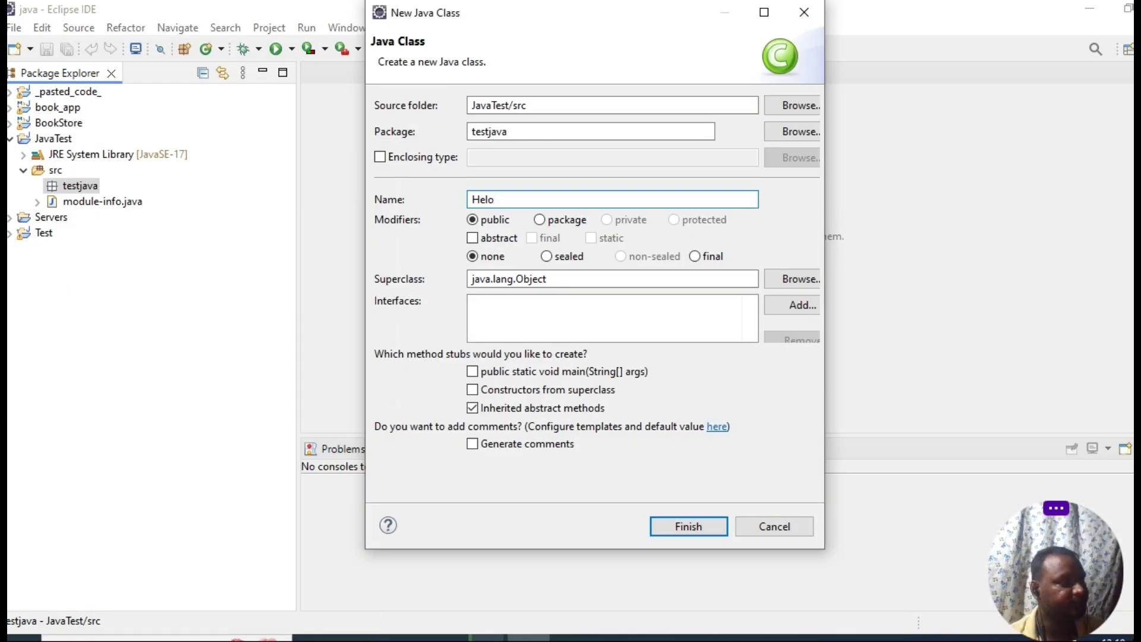
key(BackSpace)
key(BackSpace)
key(BackSpace)
key(BackSpace)
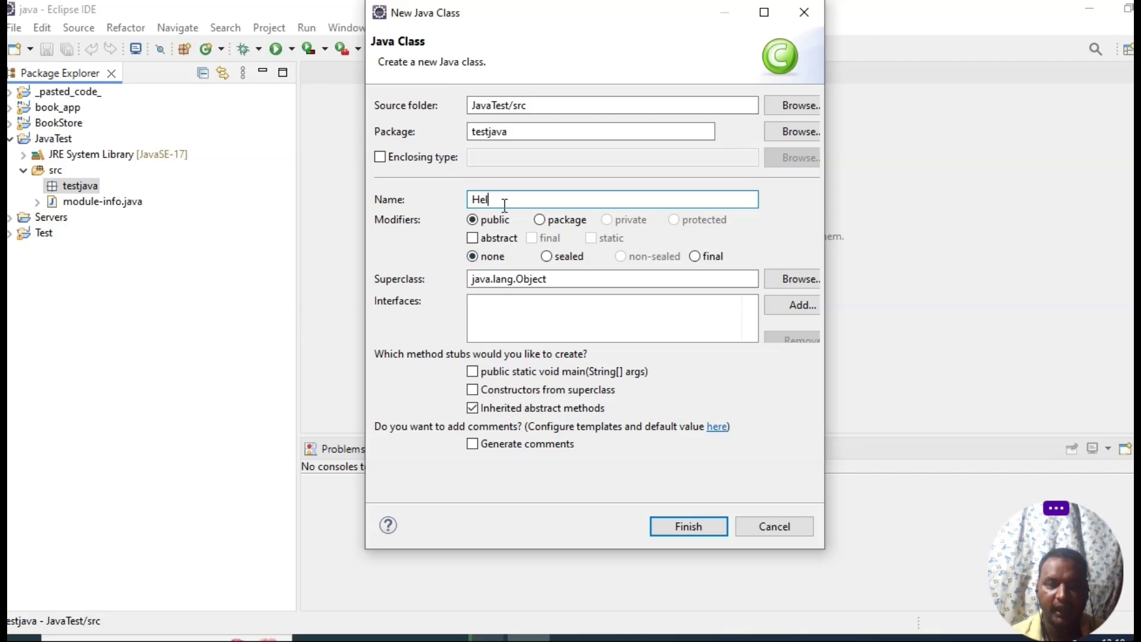
text(hell)
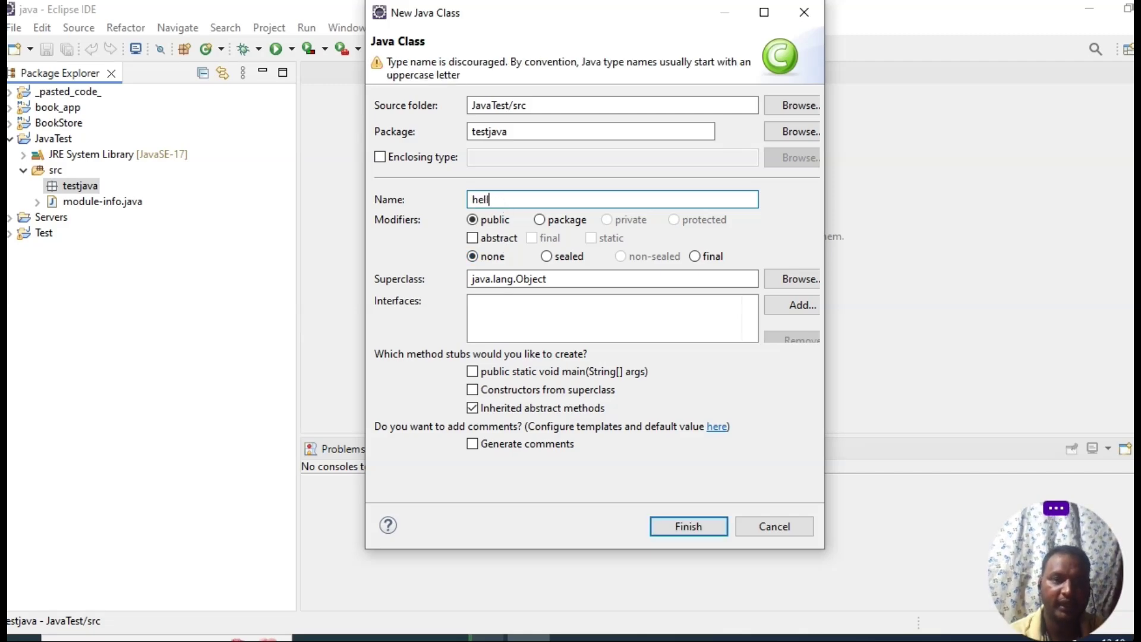
key(BackSpace)
key(BackSpace)
key(BackSpace)
text(H)
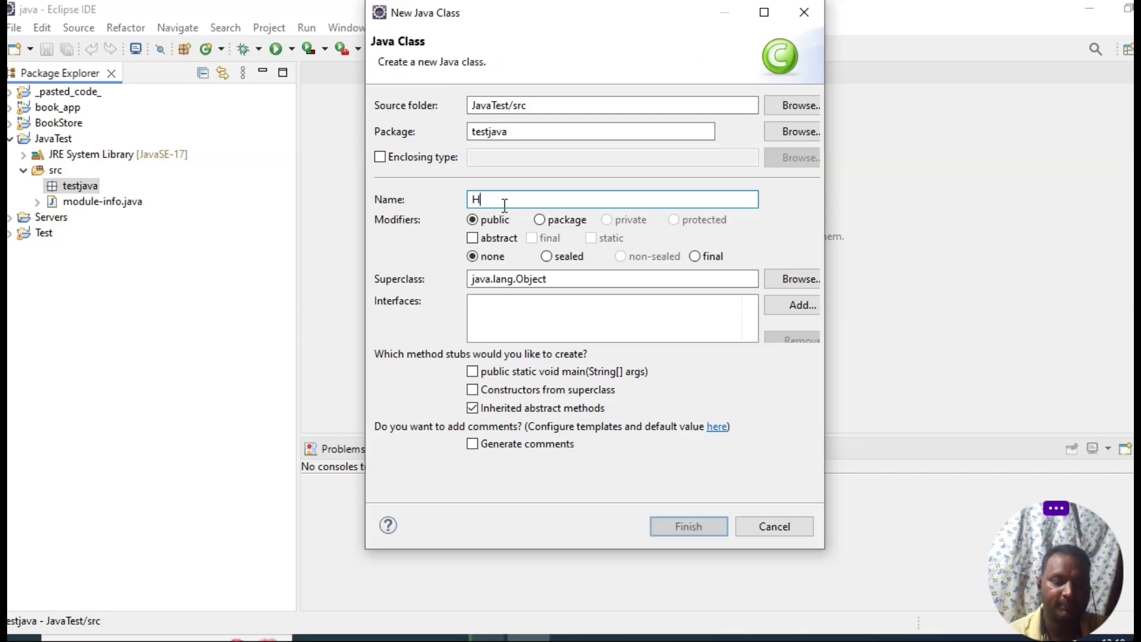
text(ello)
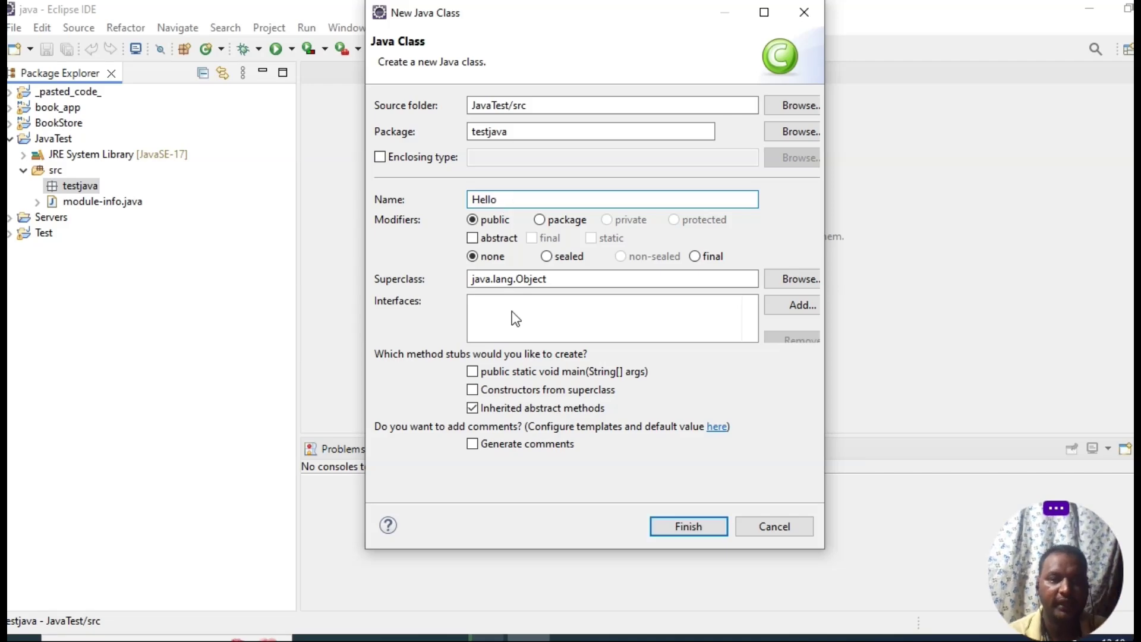
Create the class with a public static void main stub and delete the auto-generated TODO comment from its main method.
click(471, 373)
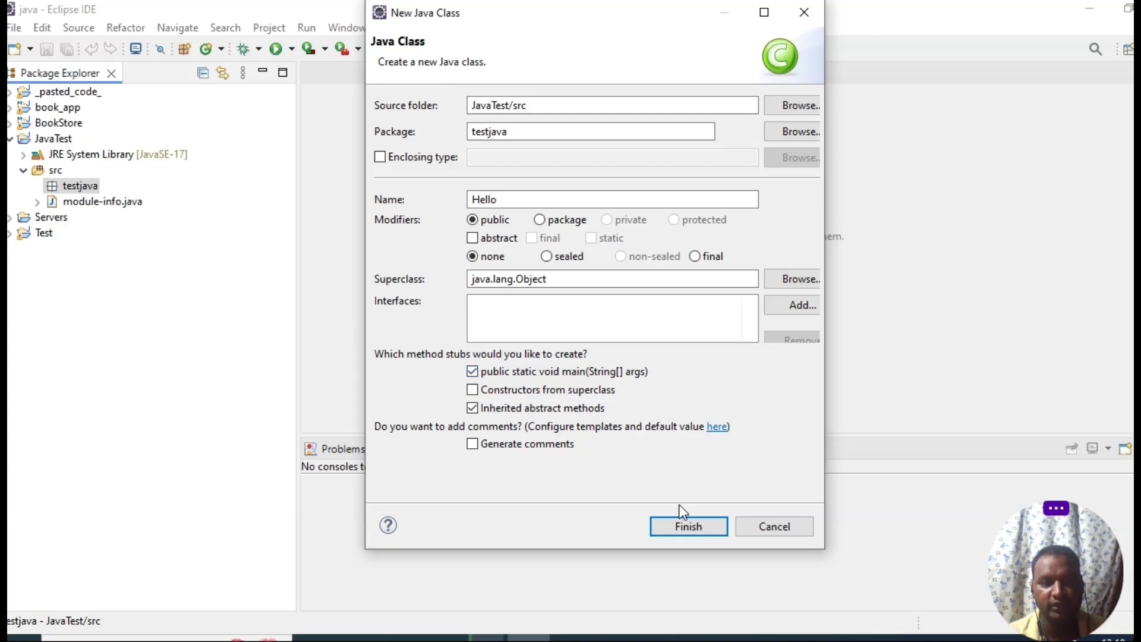
click(692, 528)
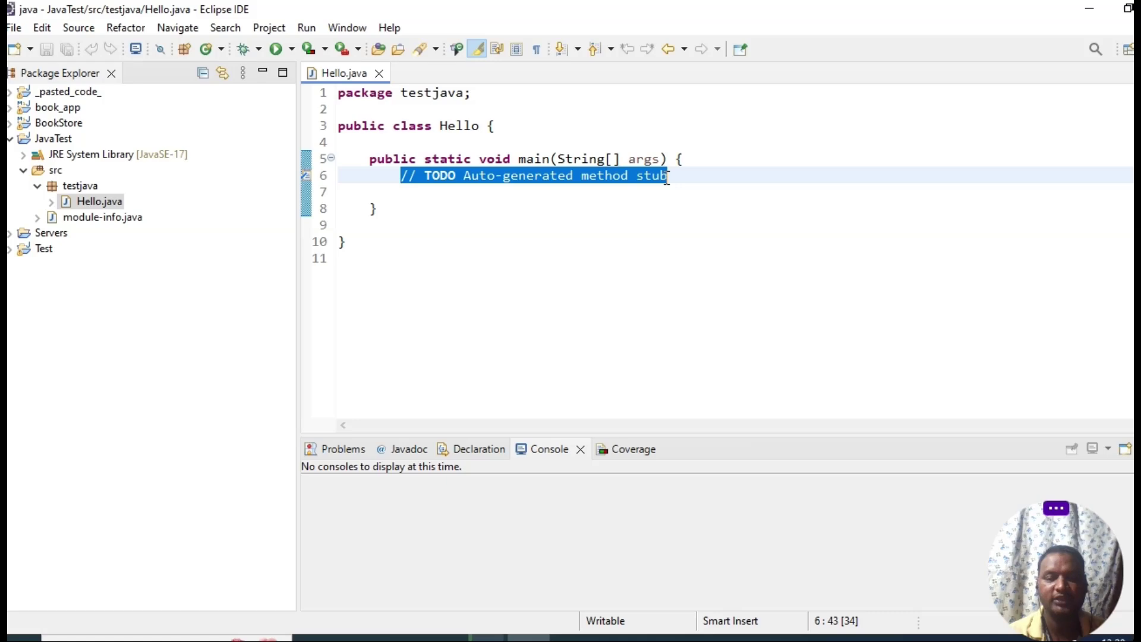
key(Delete)
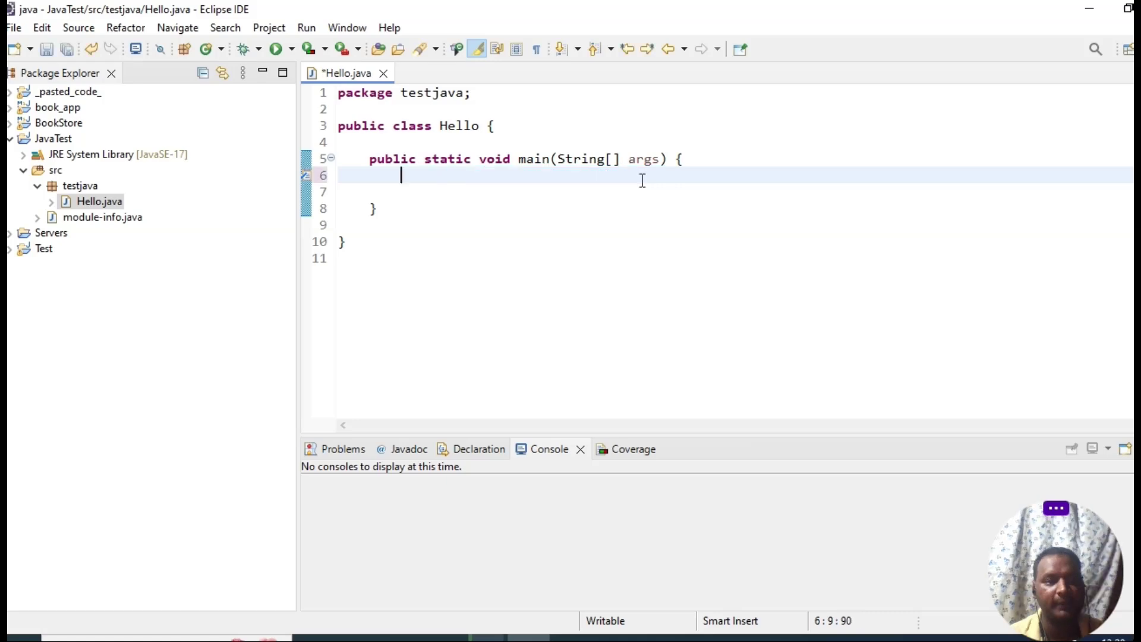
click(60, 140)
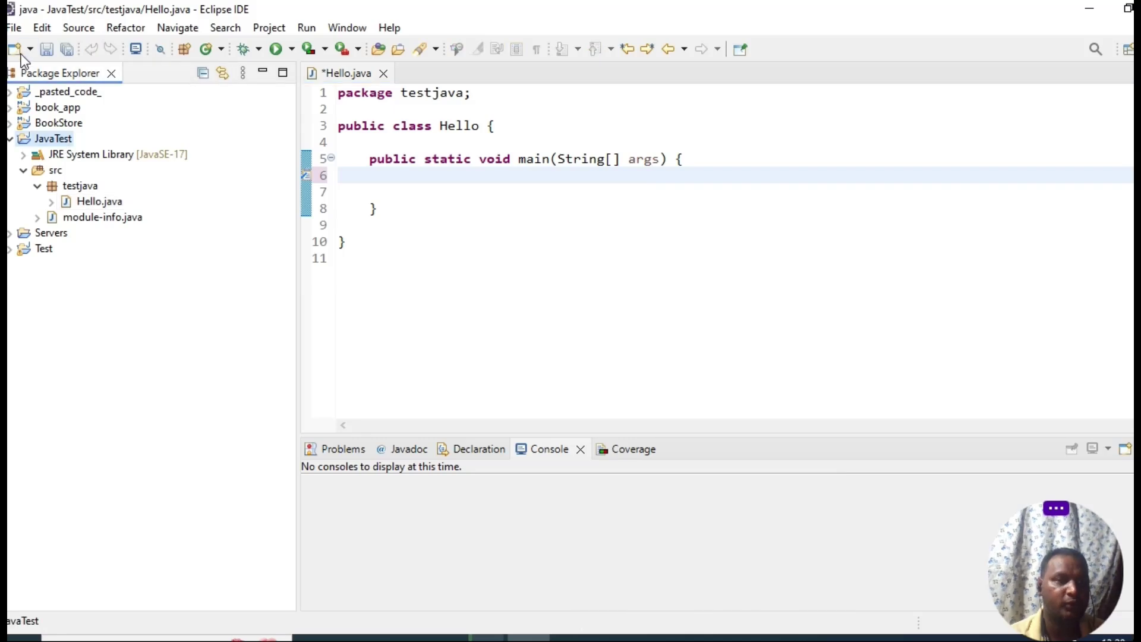
click(15, 29)
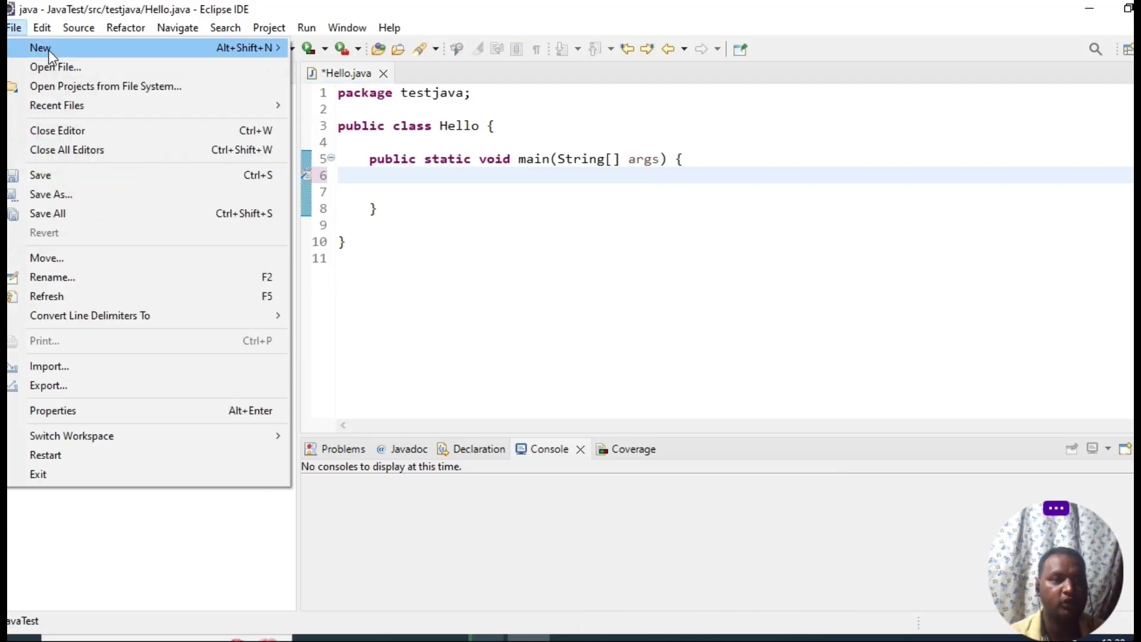
mouse_move(49, 51)
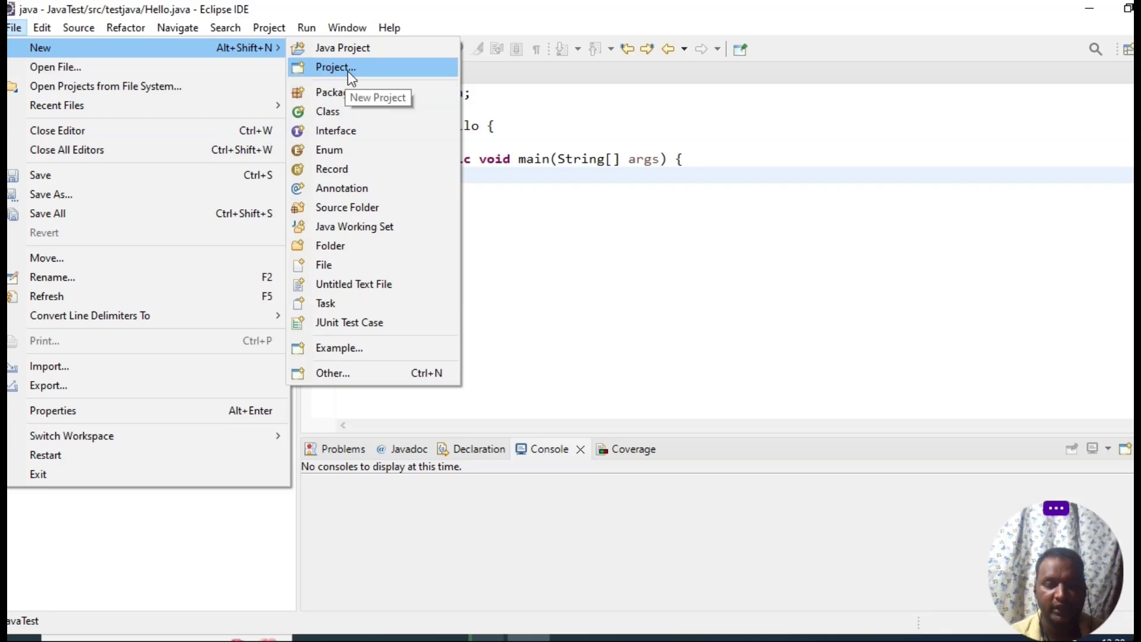
click(614, 228)
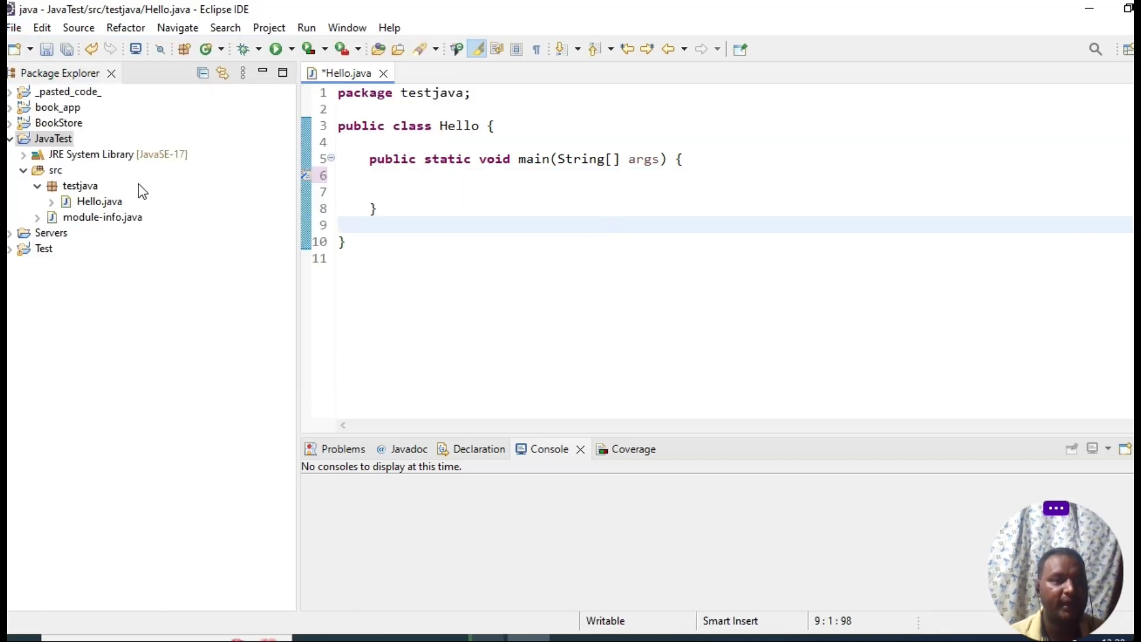
right_click(48, 173)
mouse_move(100, 53)
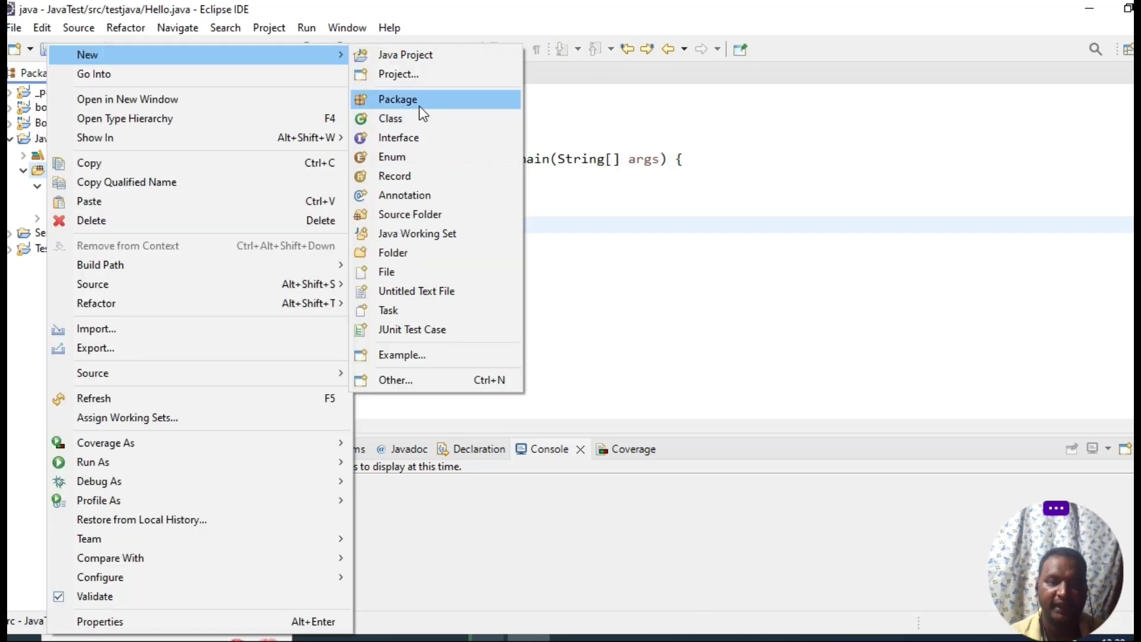
click(599, 248)
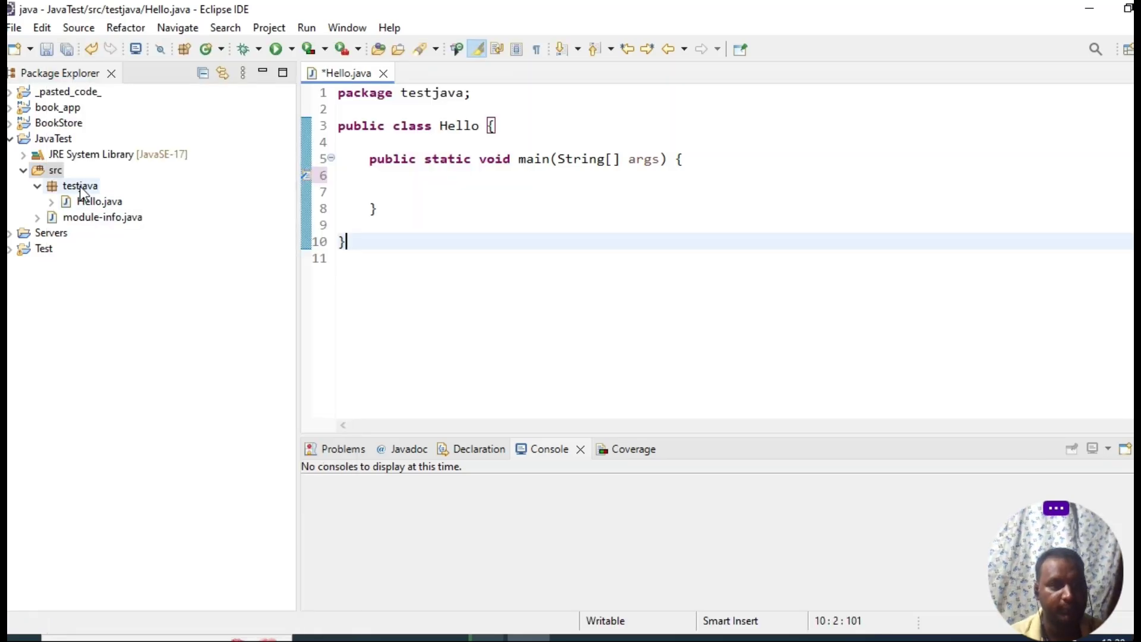
click(80, 188)
right_click(81, 187)
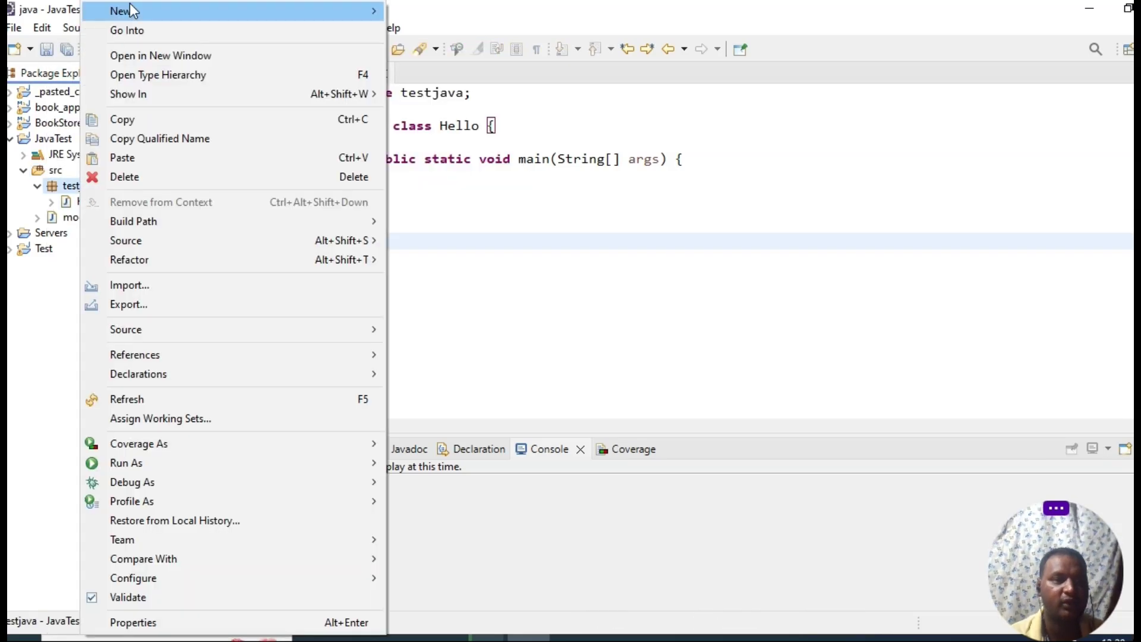
mouse_move(131, 11)
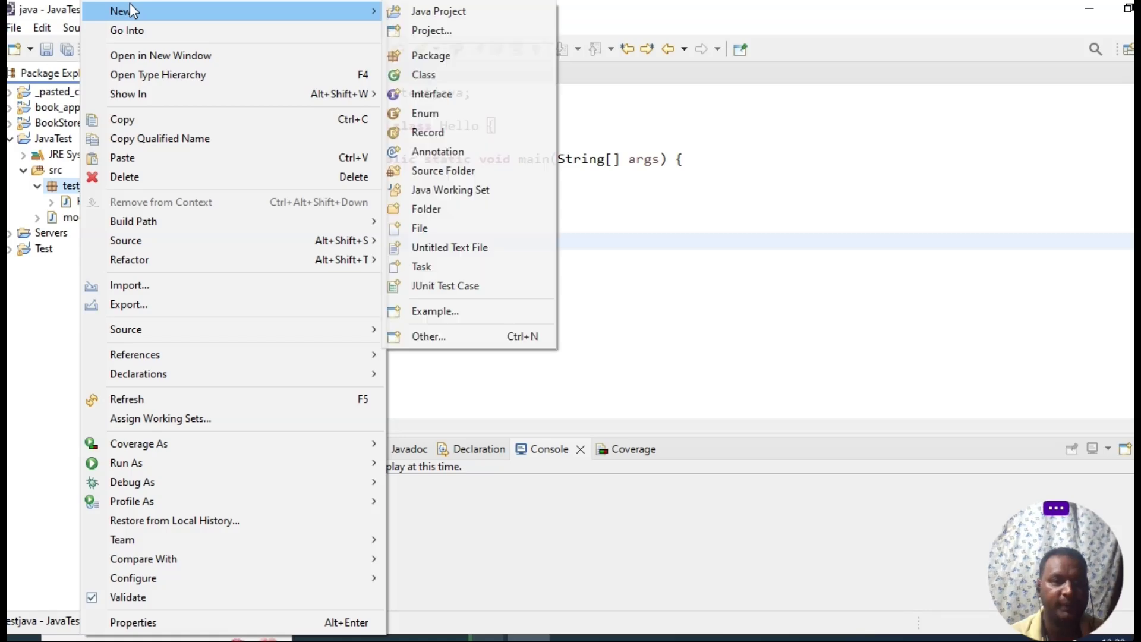
click(809, 404)
click(445, 186)
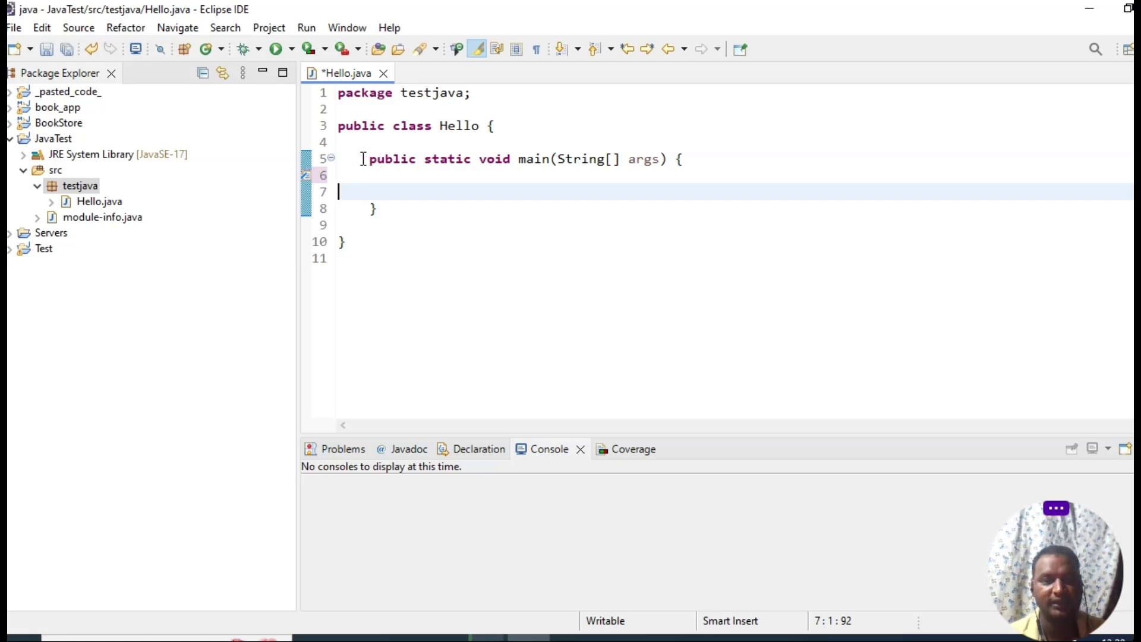
drag(363, 159, 424, 159)
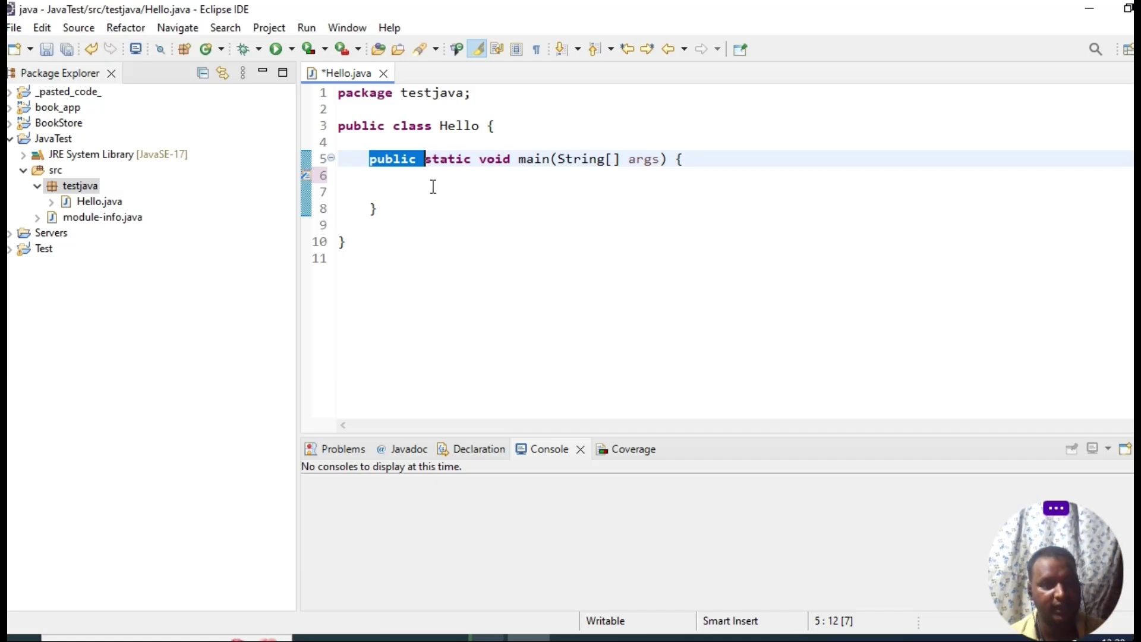
click(433, 186)
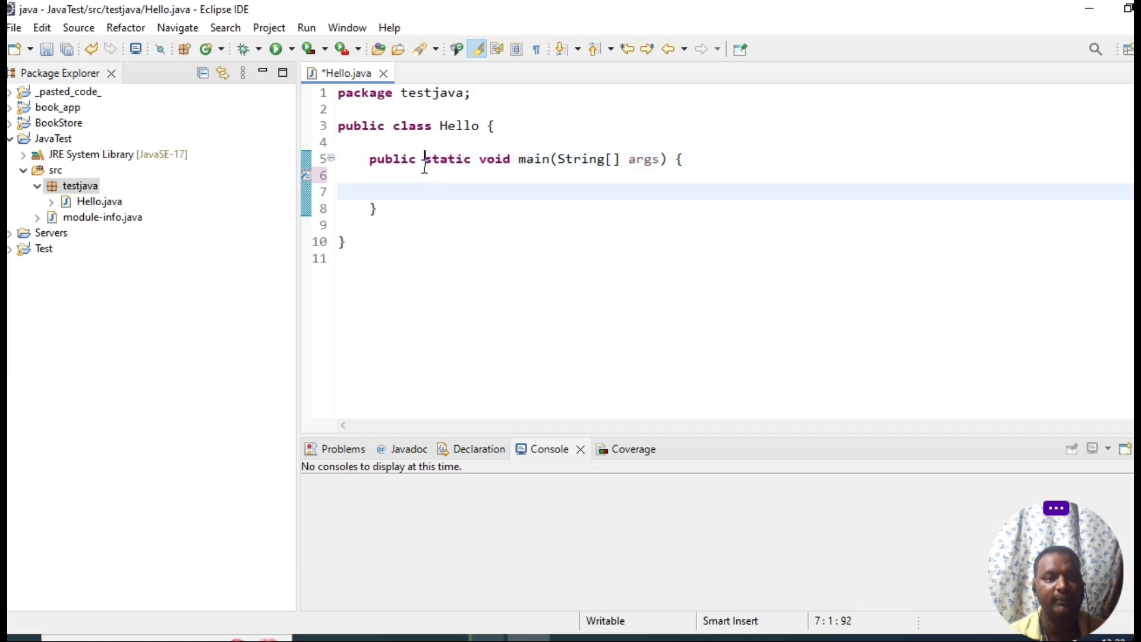
drag(425, 165, 465, 161)
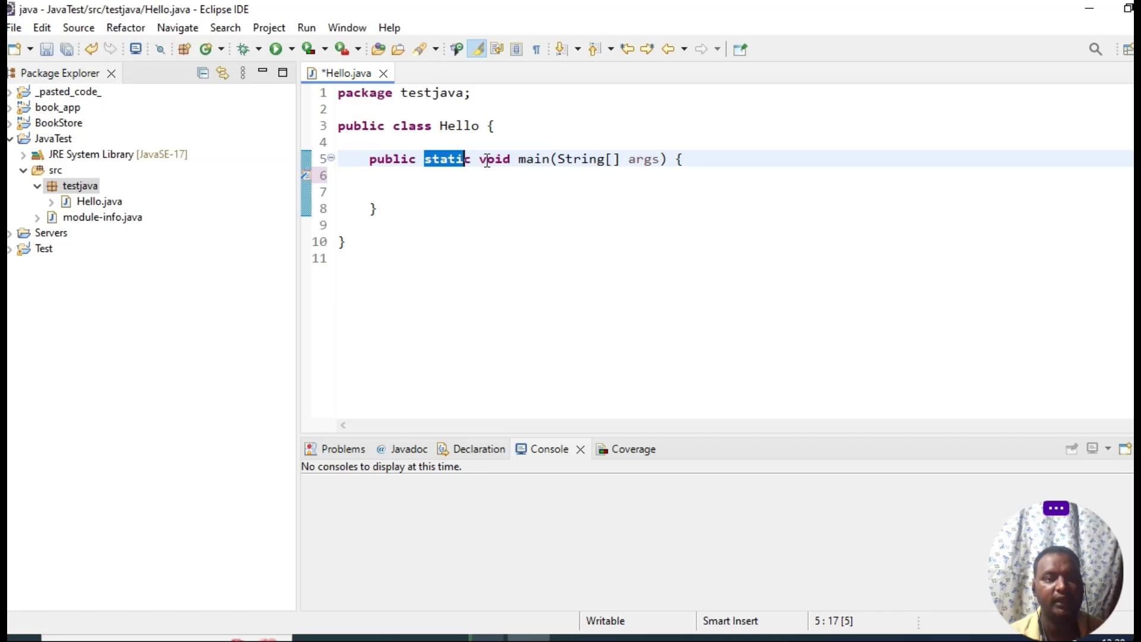
click(487, 160)
Add System.out.println("heloo"); to the main method using the sysout template and save Hello.java.
click(421, 181)
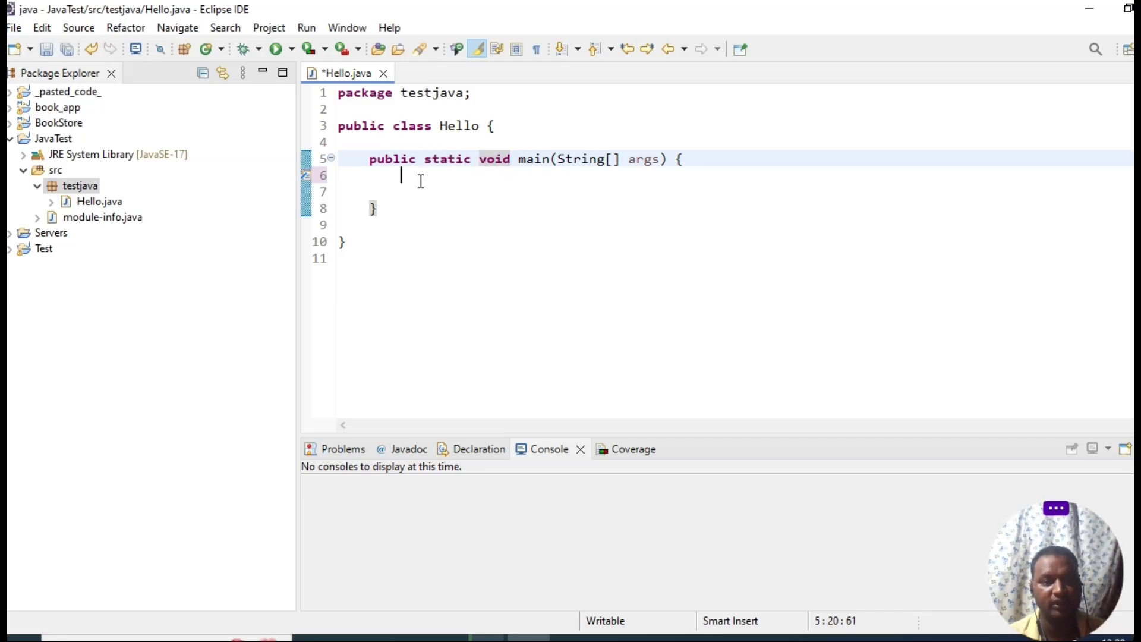
text(sysout)
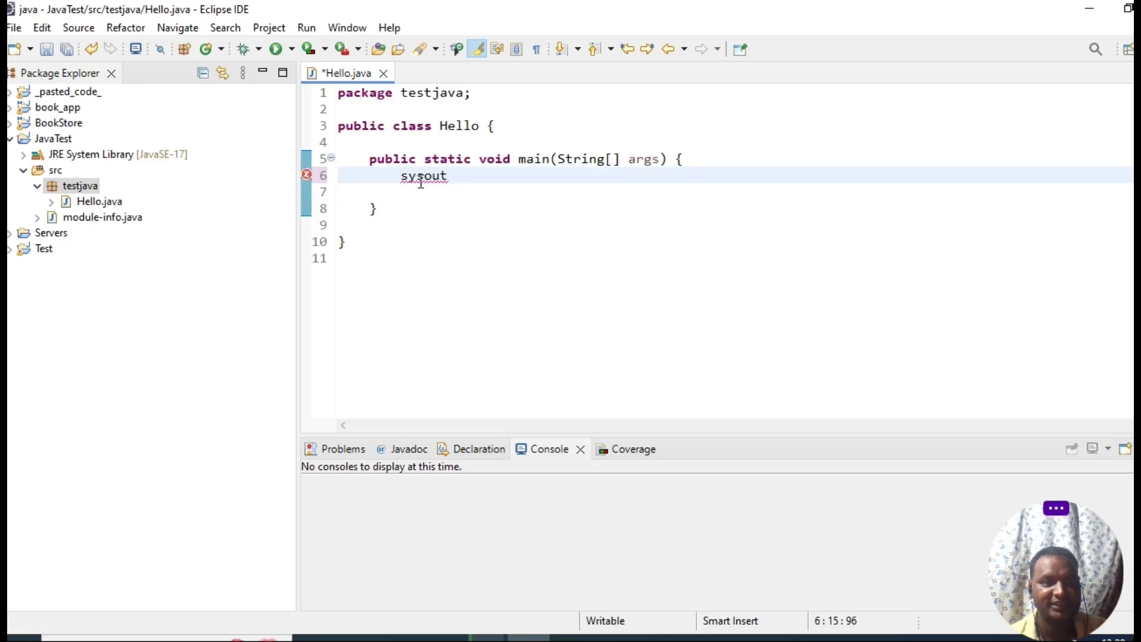
key(ctrl+space)
text("helo)
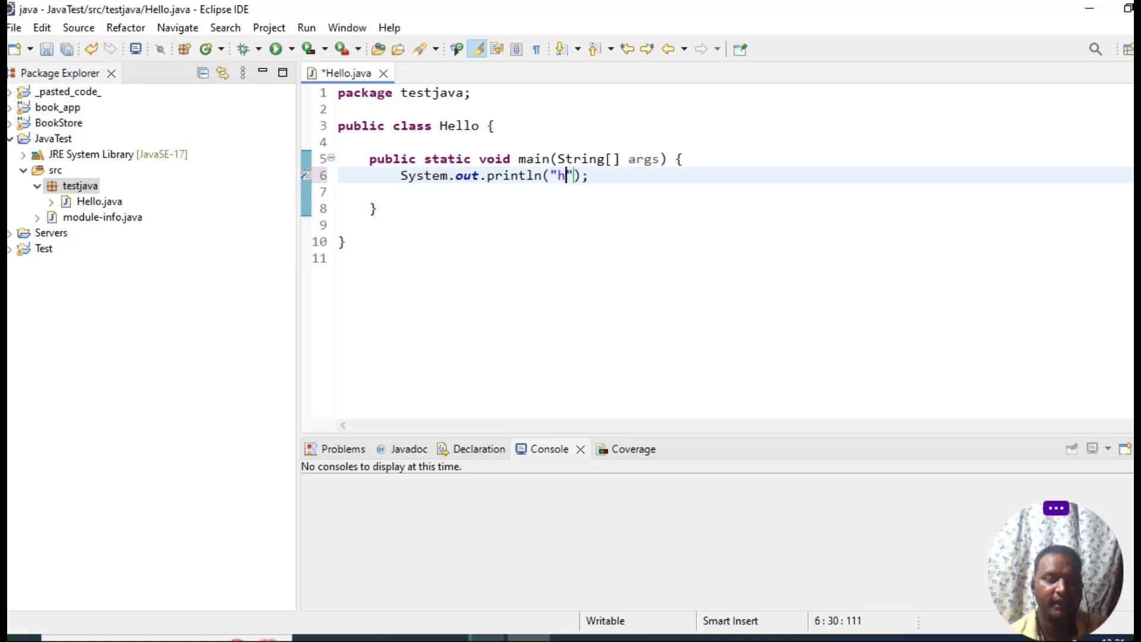
text(o)
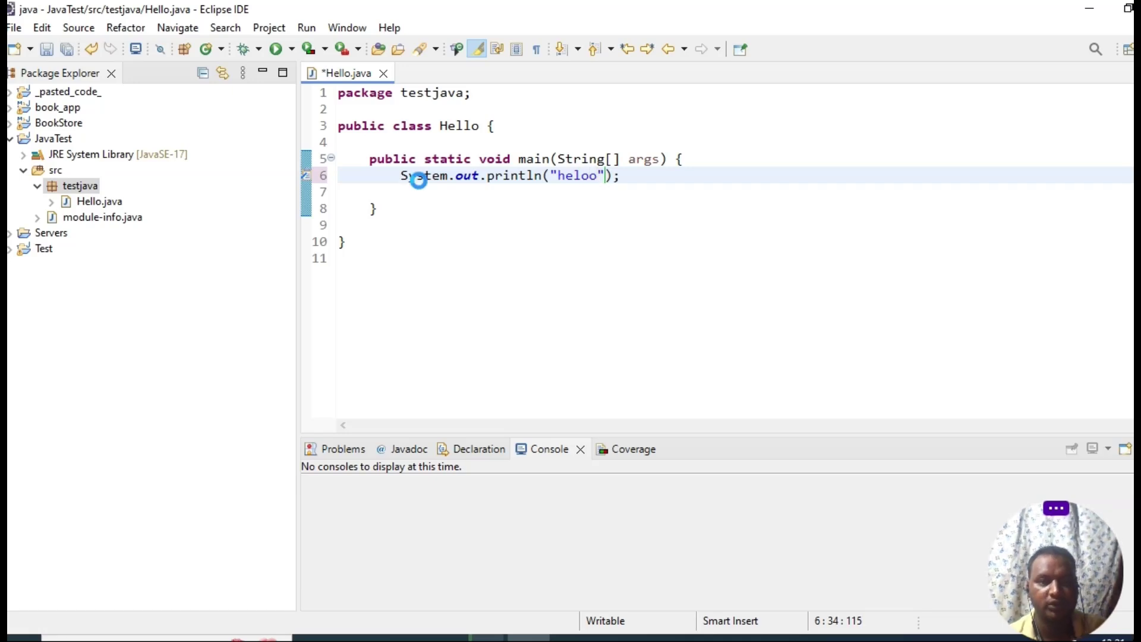
key(ctrl+s)
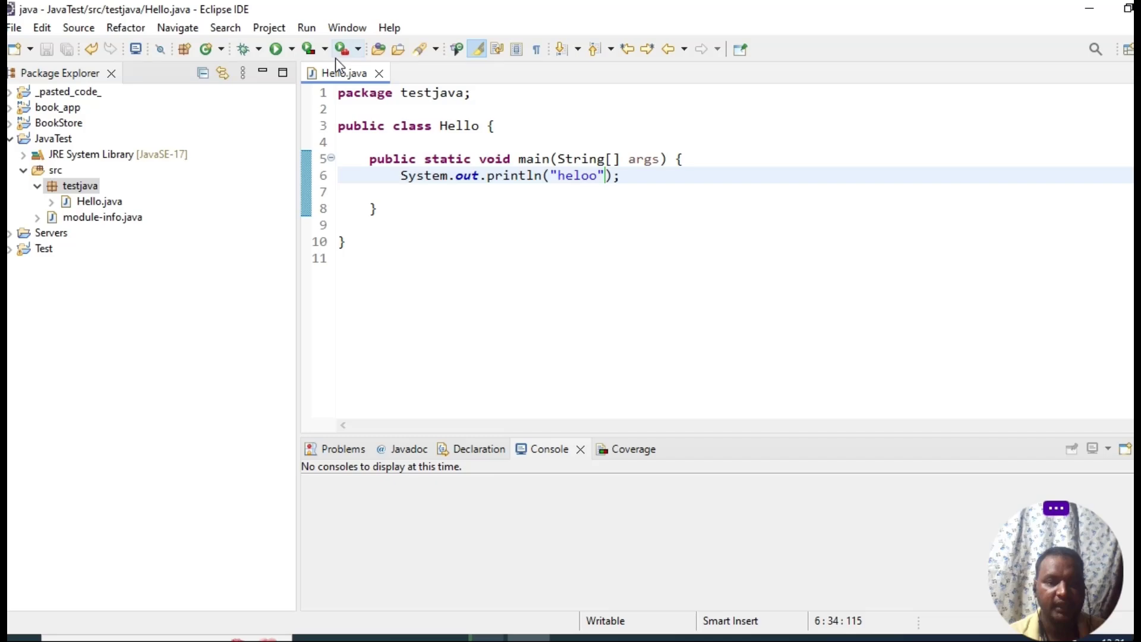
Run the Hello class as a Java application and highlight its output in the console.
click(305, 27)
mouse_move(394, 104)
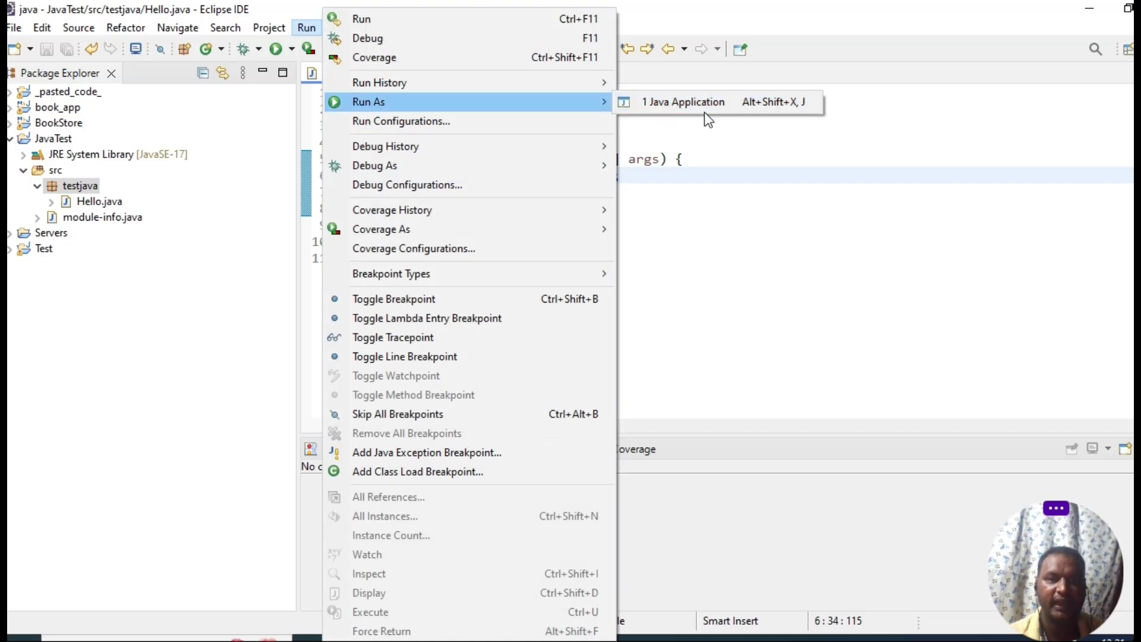
click(736, 100)
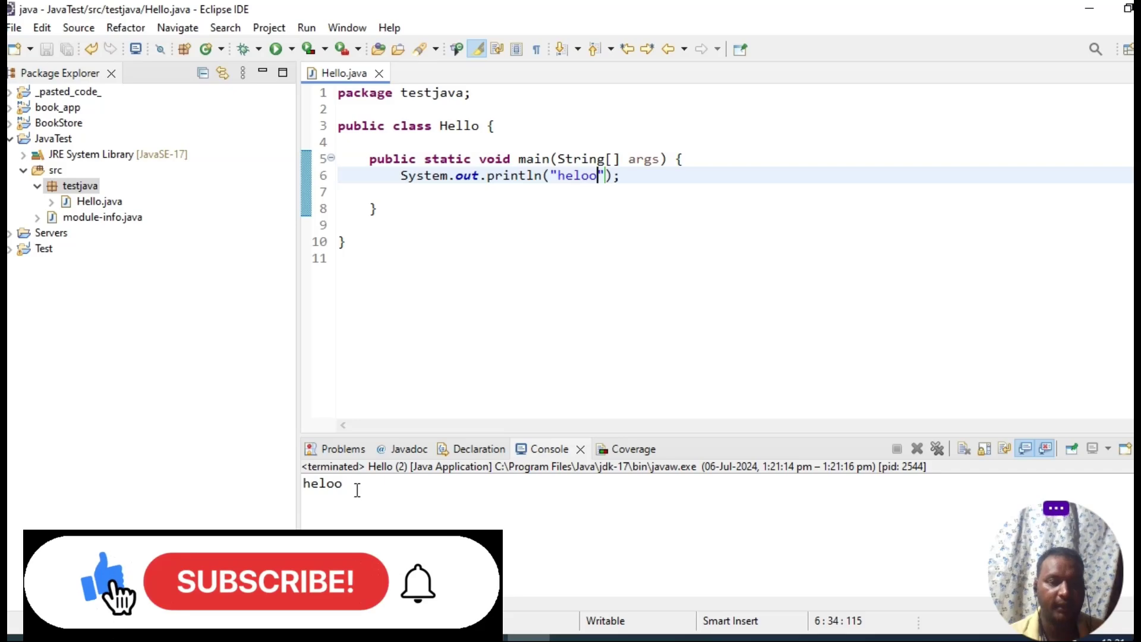
drag(356, 486, 300, 483)
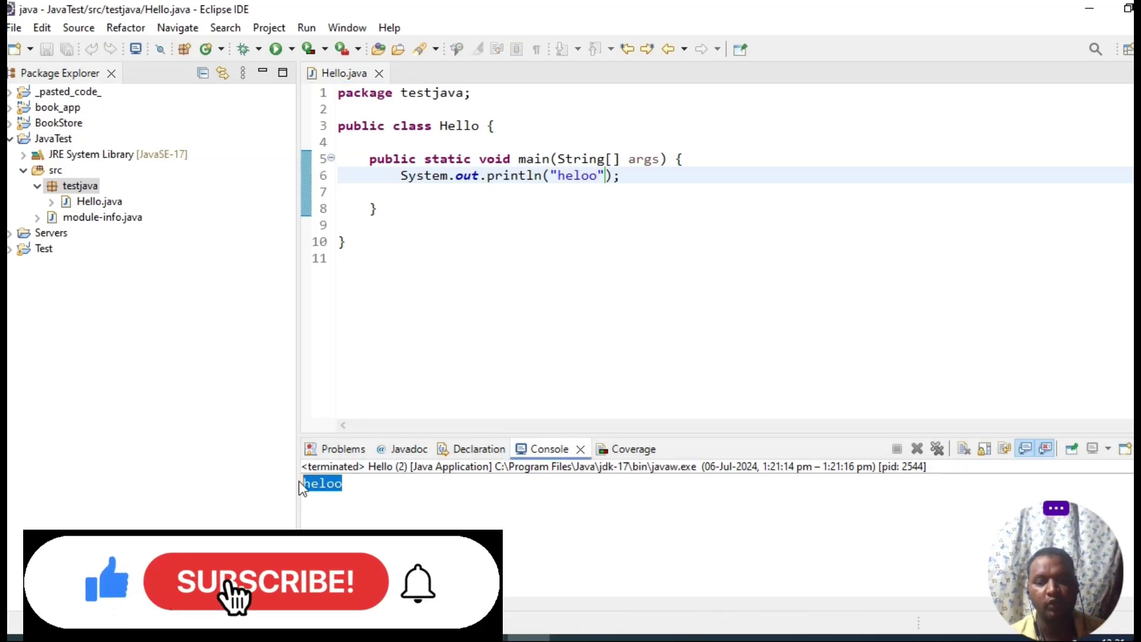